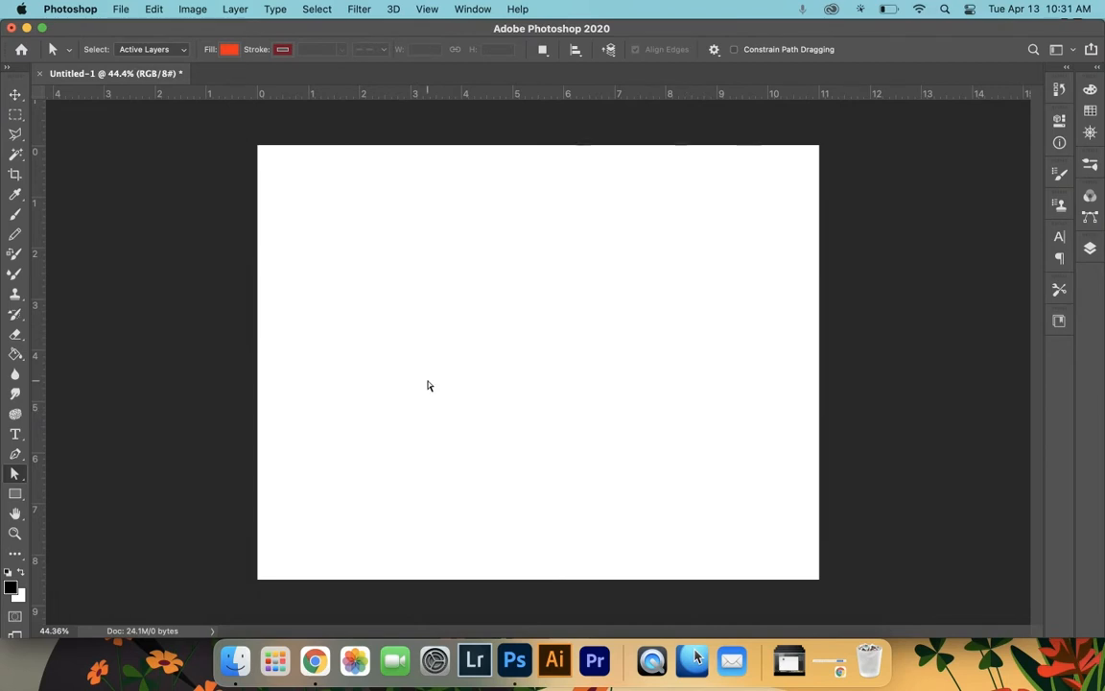
- Draw a square about 1184 px wide with the Rectangle tool and give it a red-orange fill
left_click(15, 496)
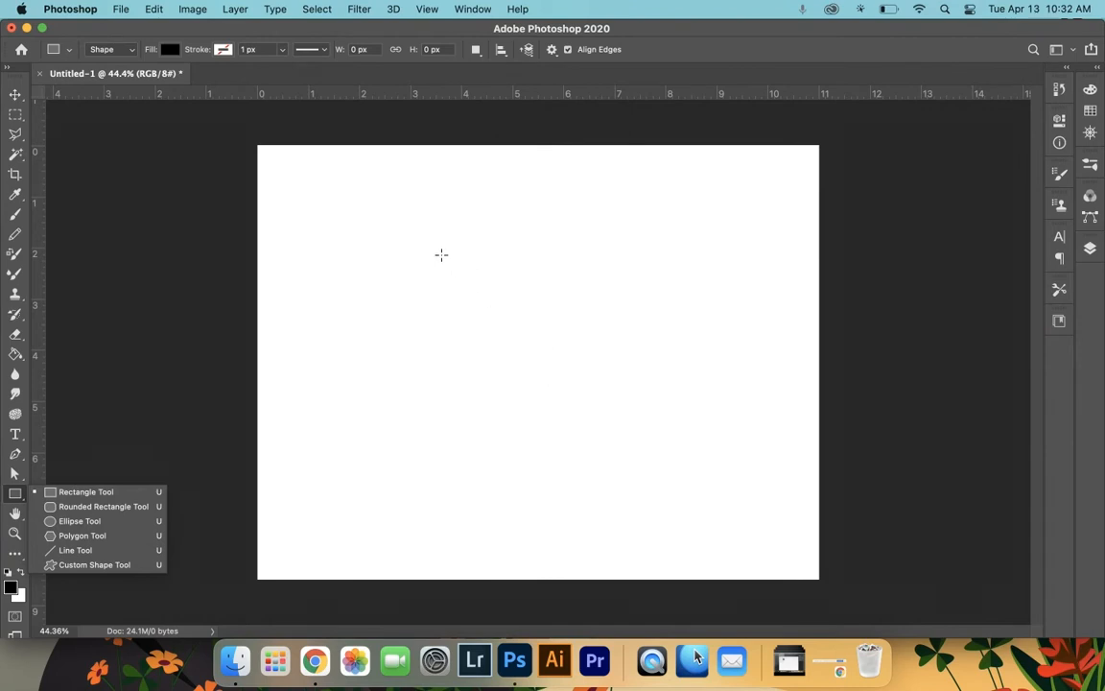
left_click_drag(438, 251, 691, 453)
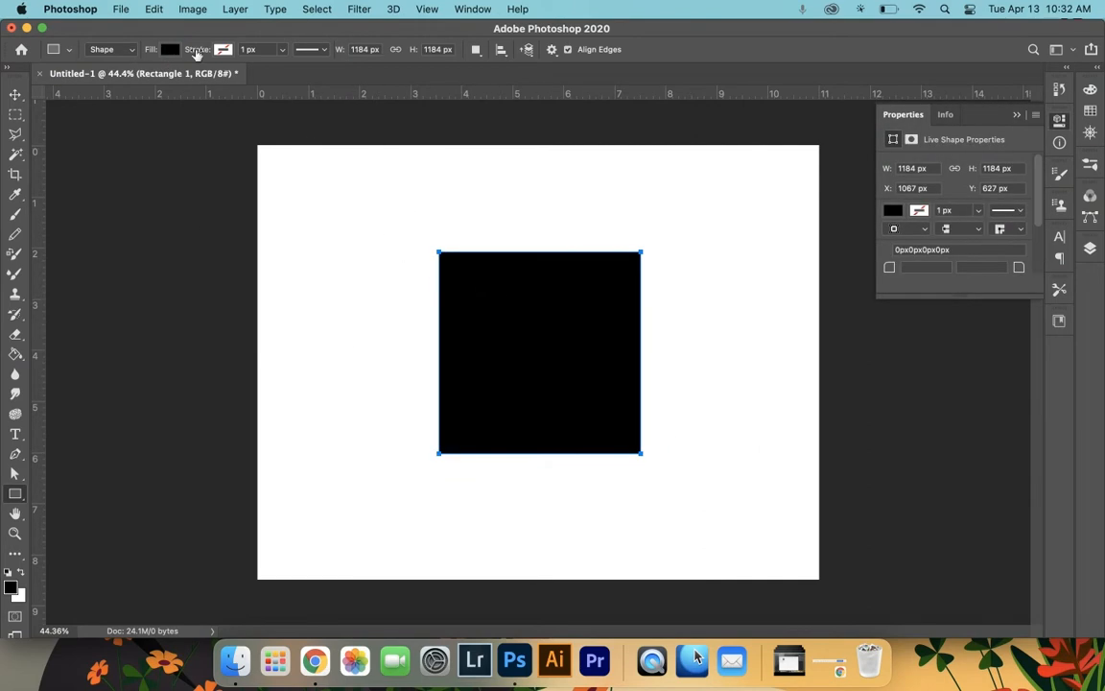
left_click(172, 51)
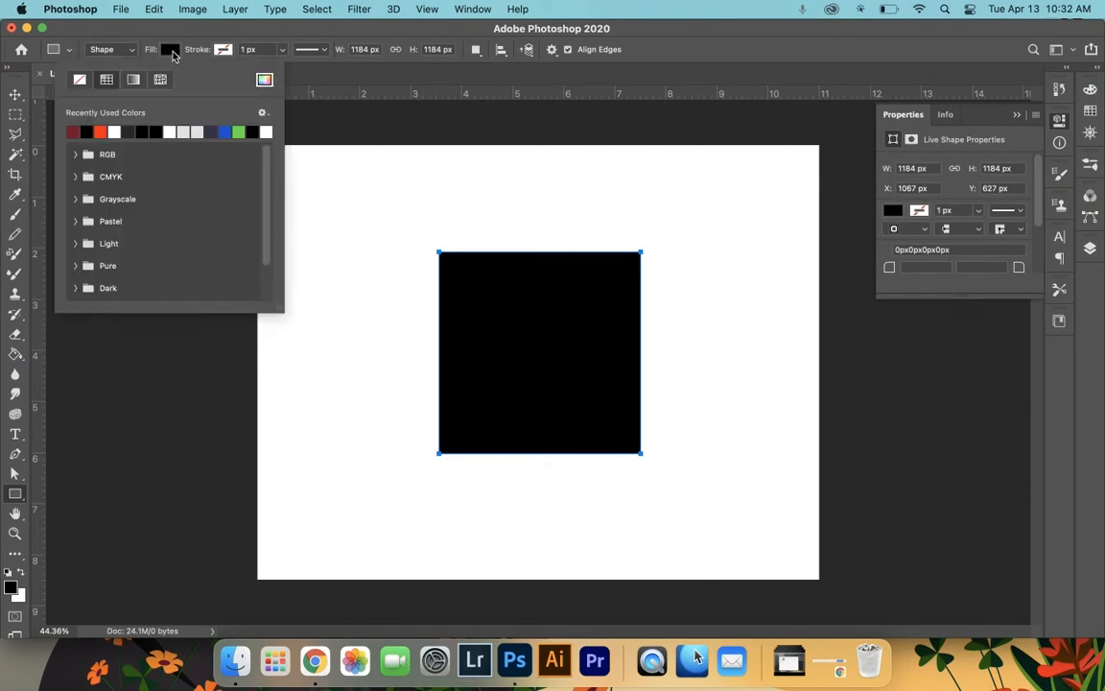
left_click(106, 130)
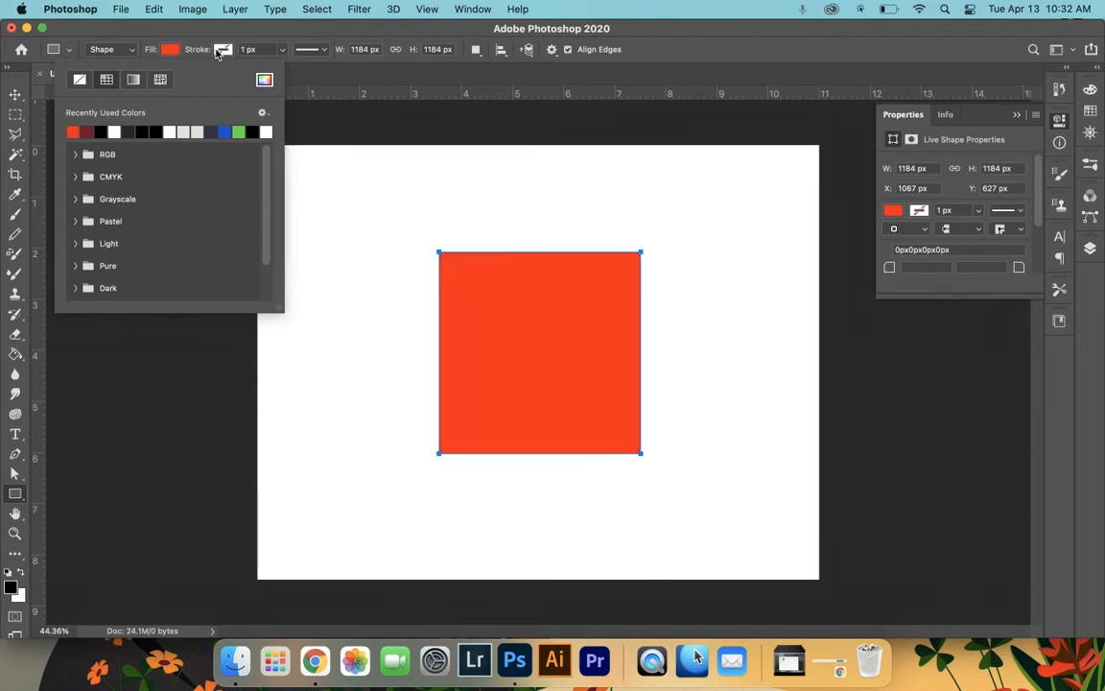
- Give the square a dark red stroke 20 px wide
left_click(204, 52)
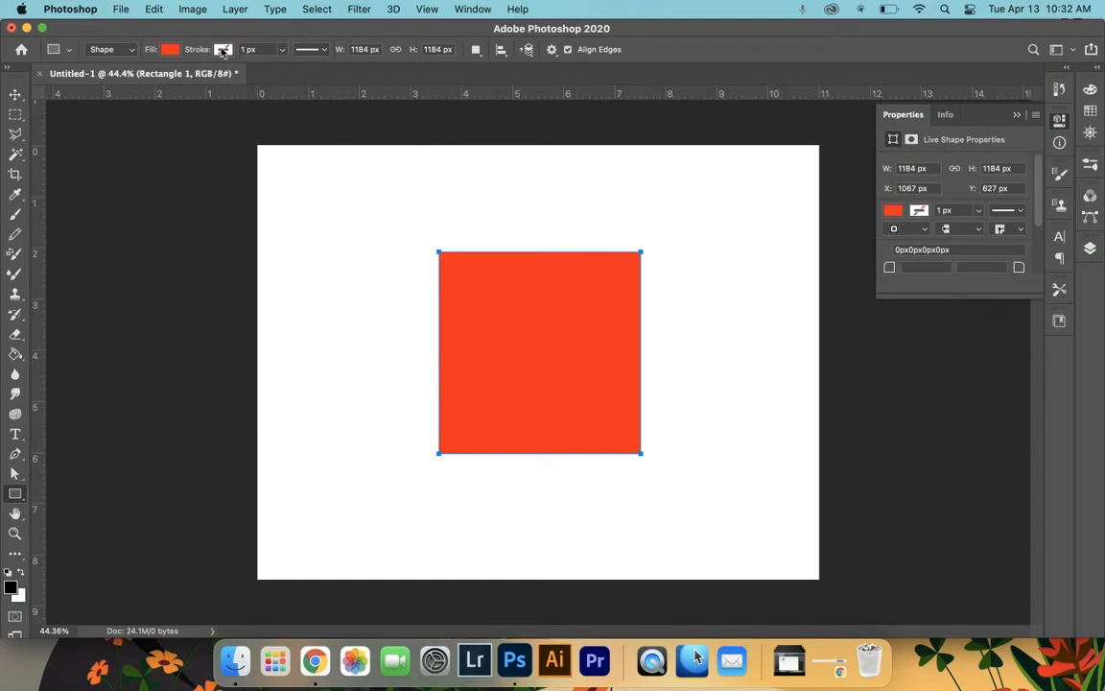
left_click(223, 49)
left_click(142, 131)
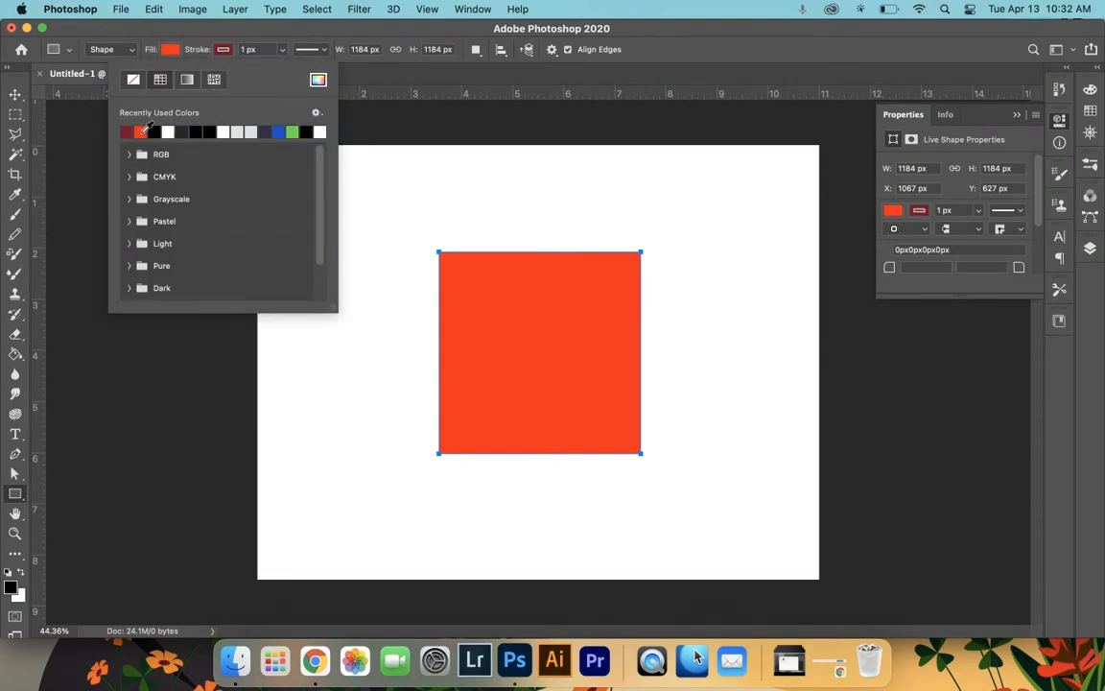
left_click(223, 51)
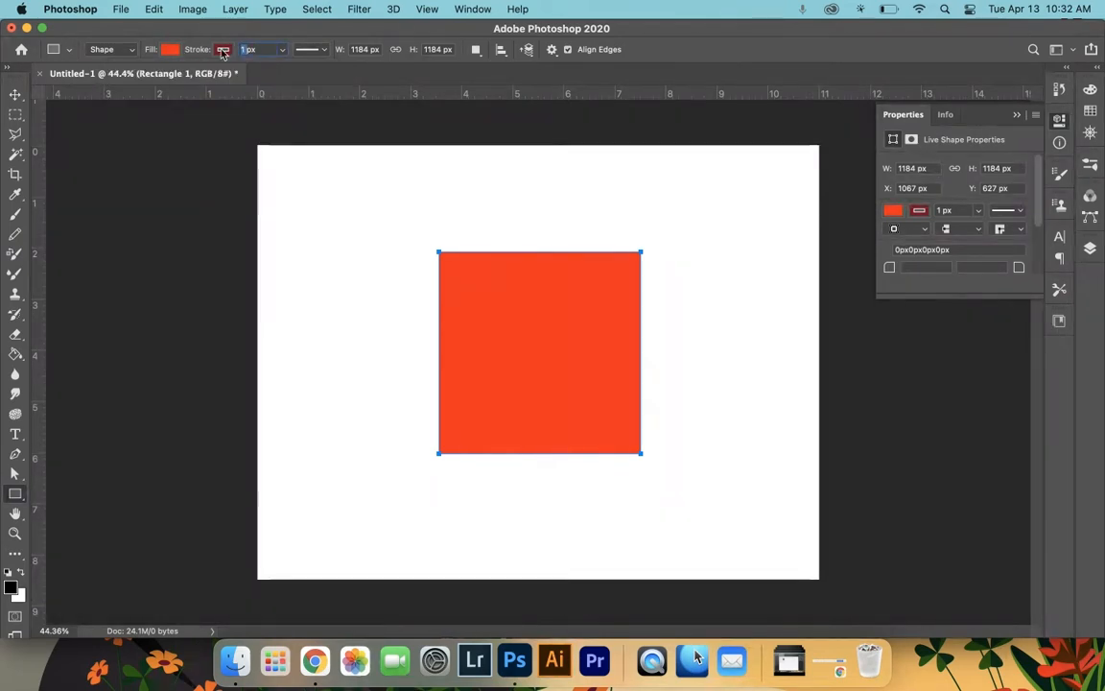
type("10")
key("Return")
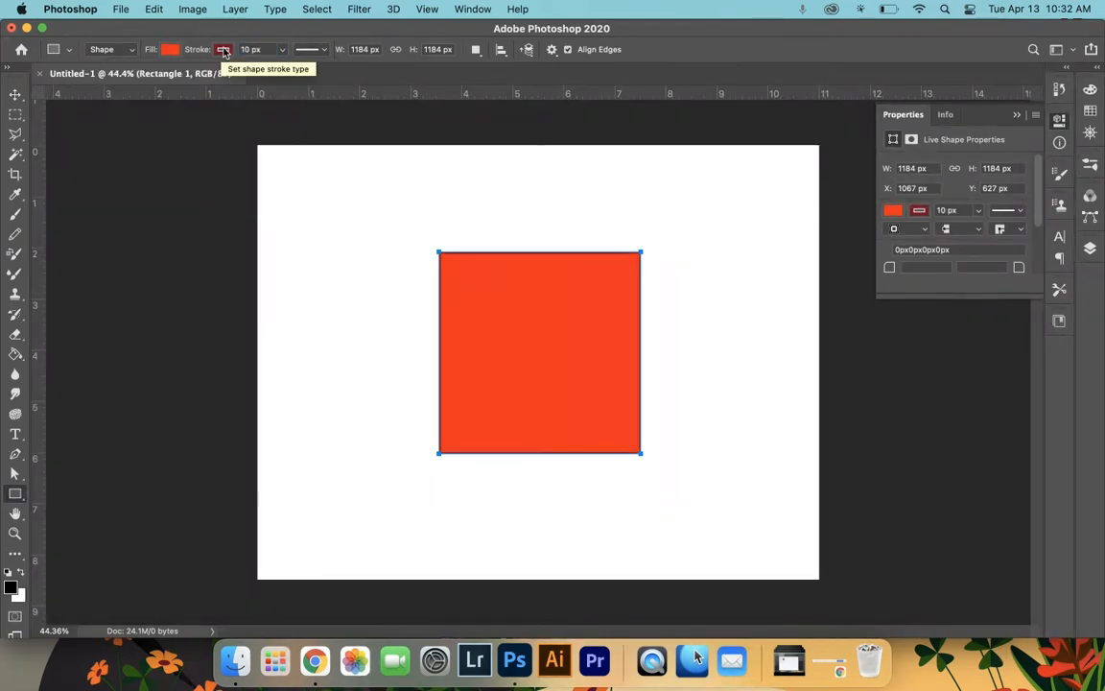
left_click(248, 49)
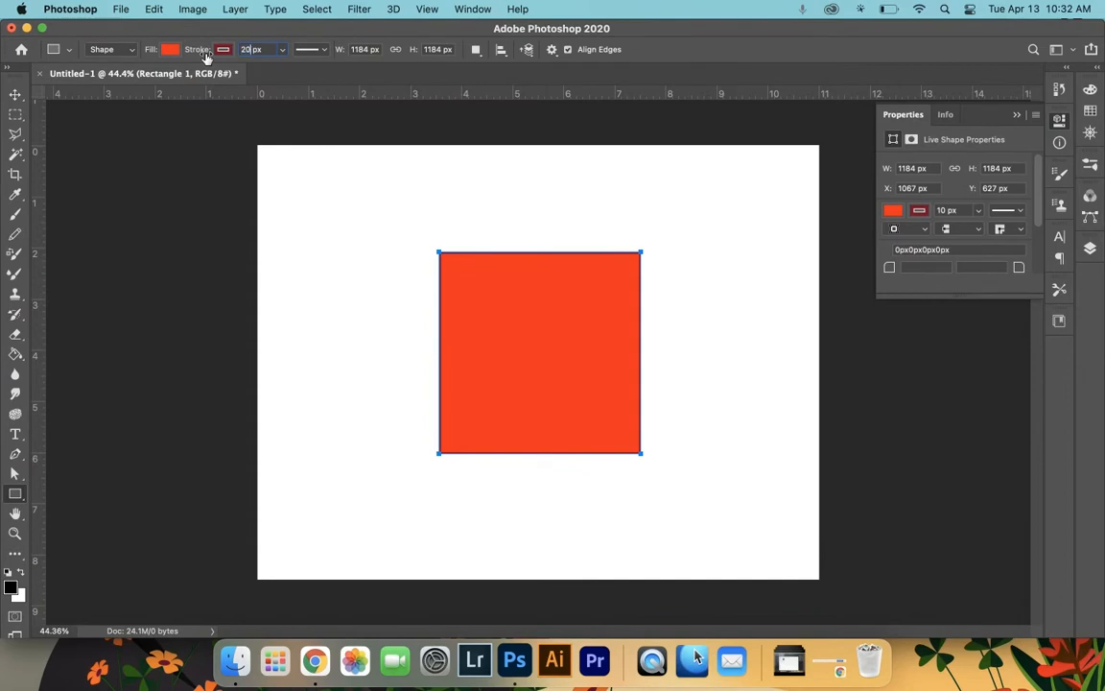
key("Return")
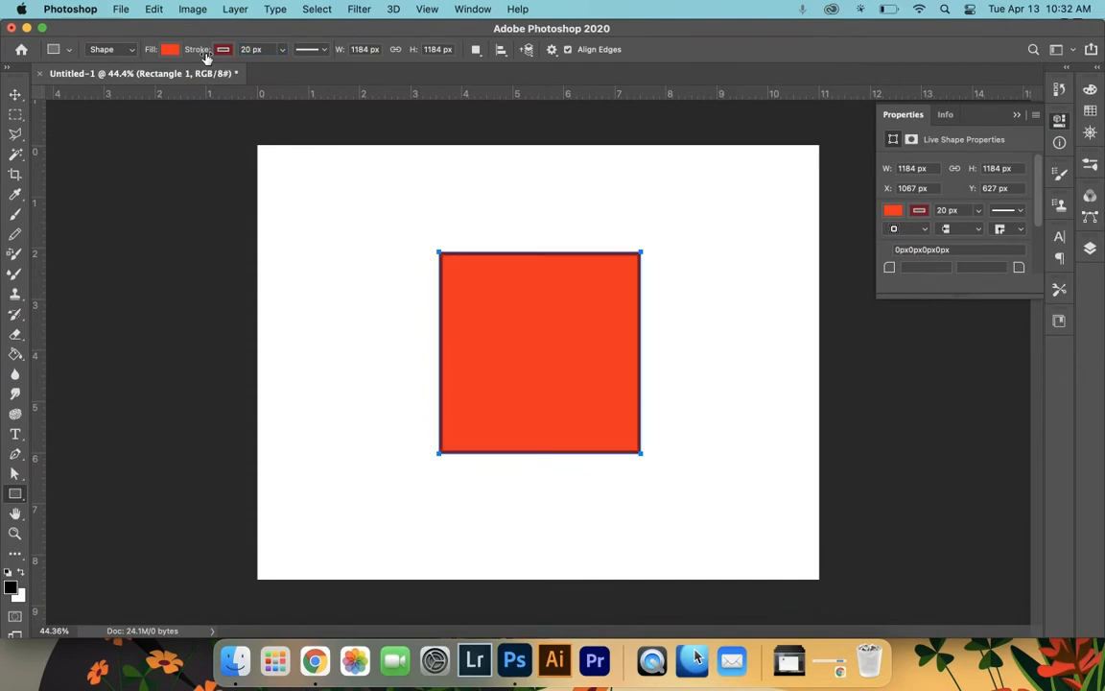
- Draw a curved horn shape with the Pen tool overlapping the square's right edge
left_click(17, 455)
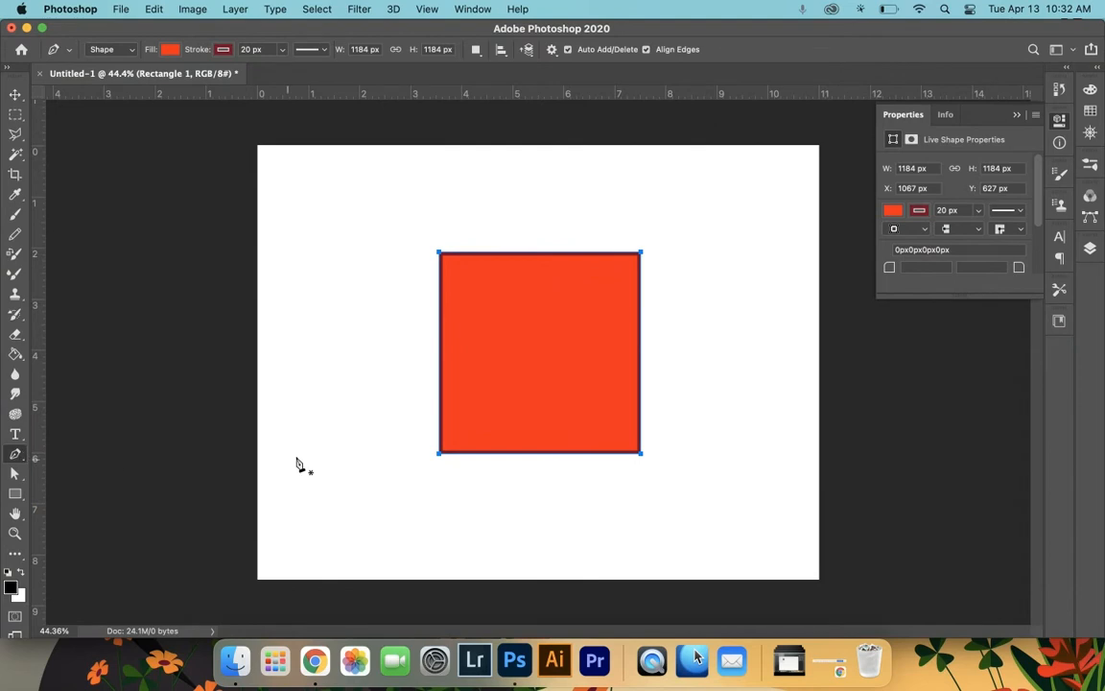
left_click(612, 300)
left_click_drag(711, 294, 776, 224)
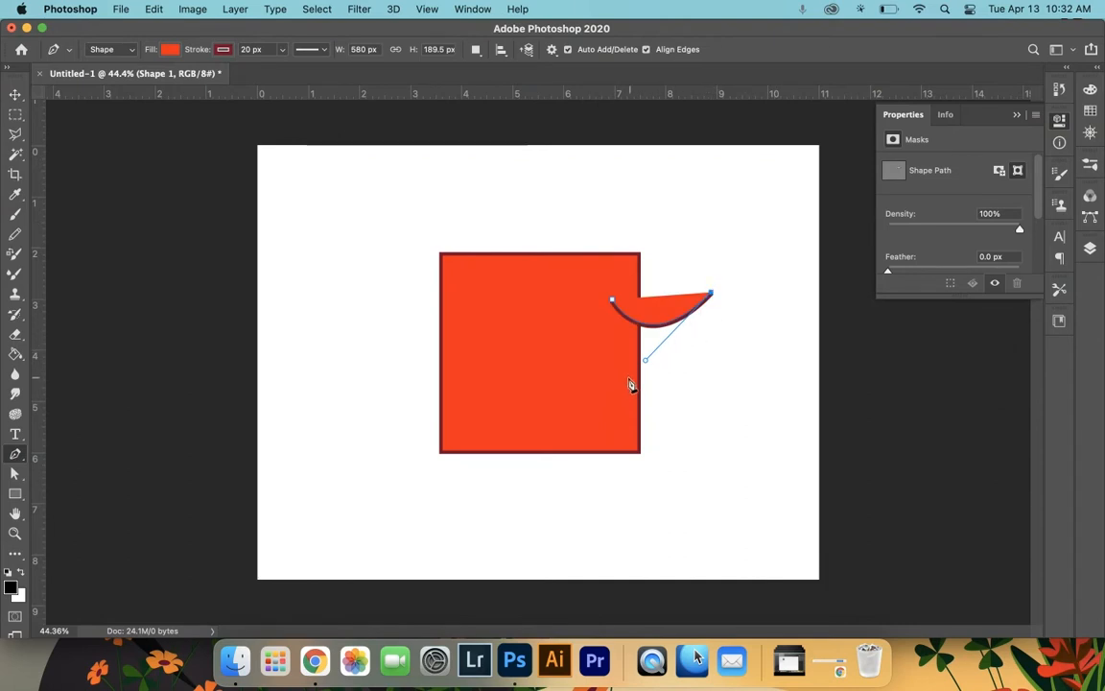
left_click_drag(626, 377, 542, 375)
left_click(613, 303)
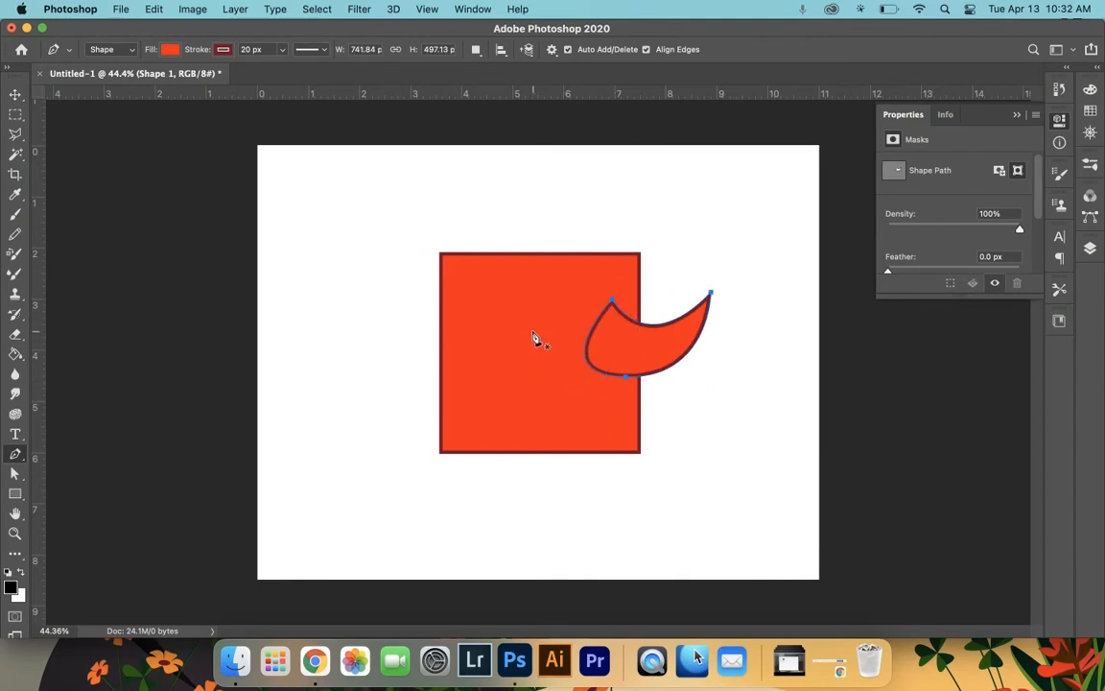
- Duplicate the horn and move the copy leftward onto the square
left_click(17, 95)
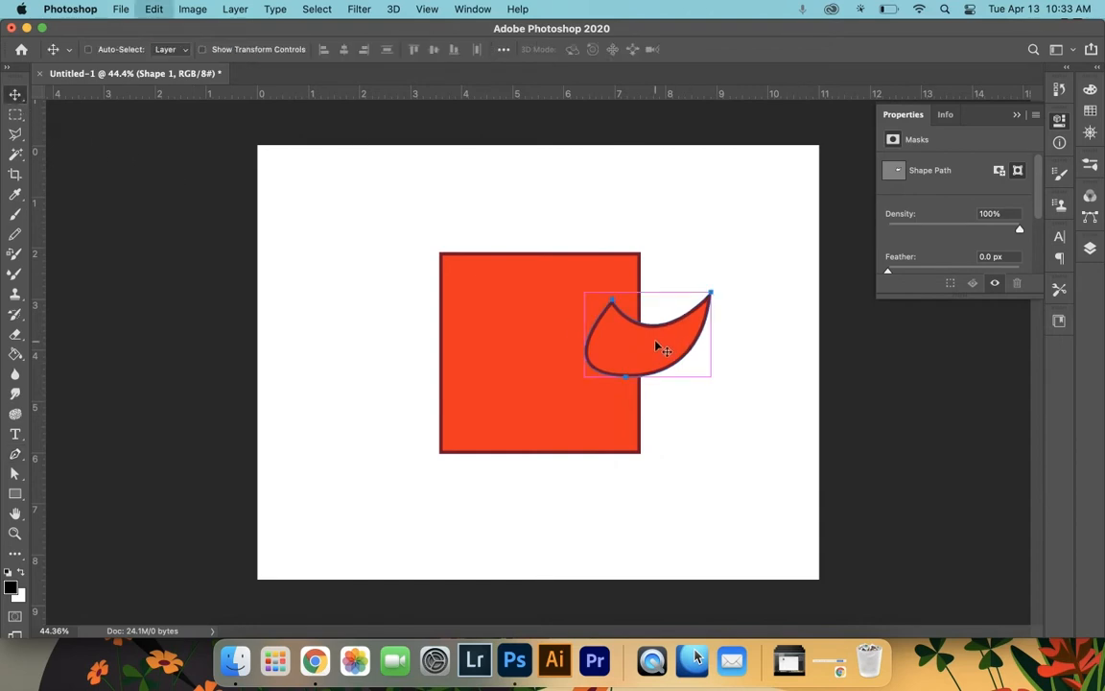
left_click_drag(675, 353, 491, 348)
key("super+z")
left_click_drag(634, 358, 518, 336)
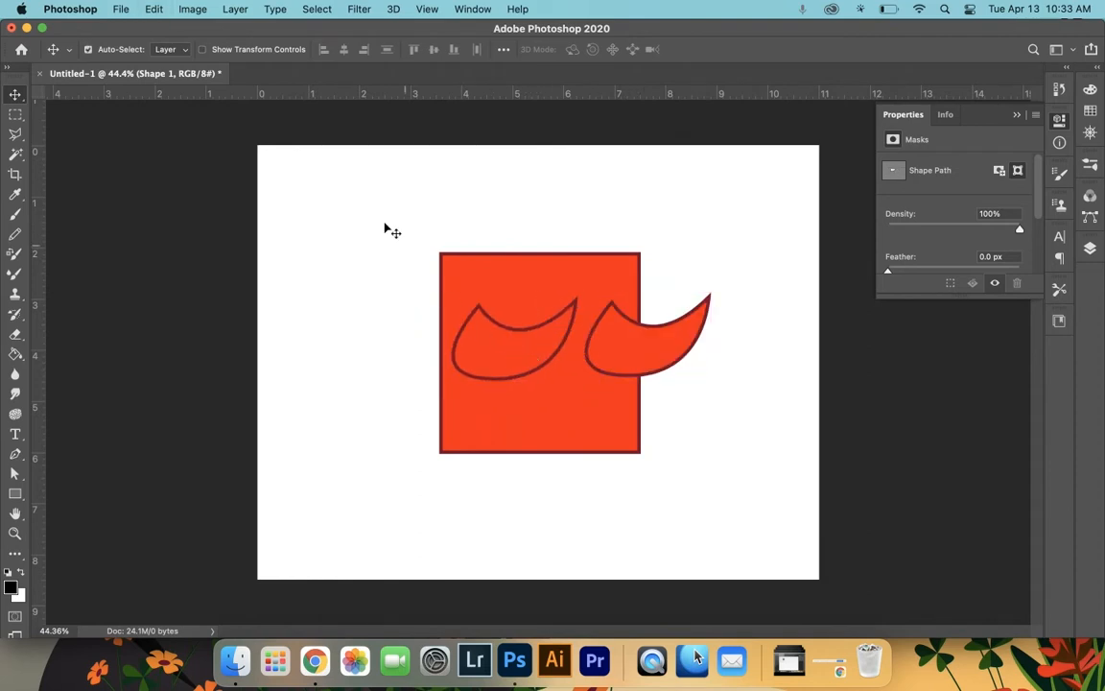
- Flip the copied horn horizontally and move it to the square's left side
left_click(154, 10)
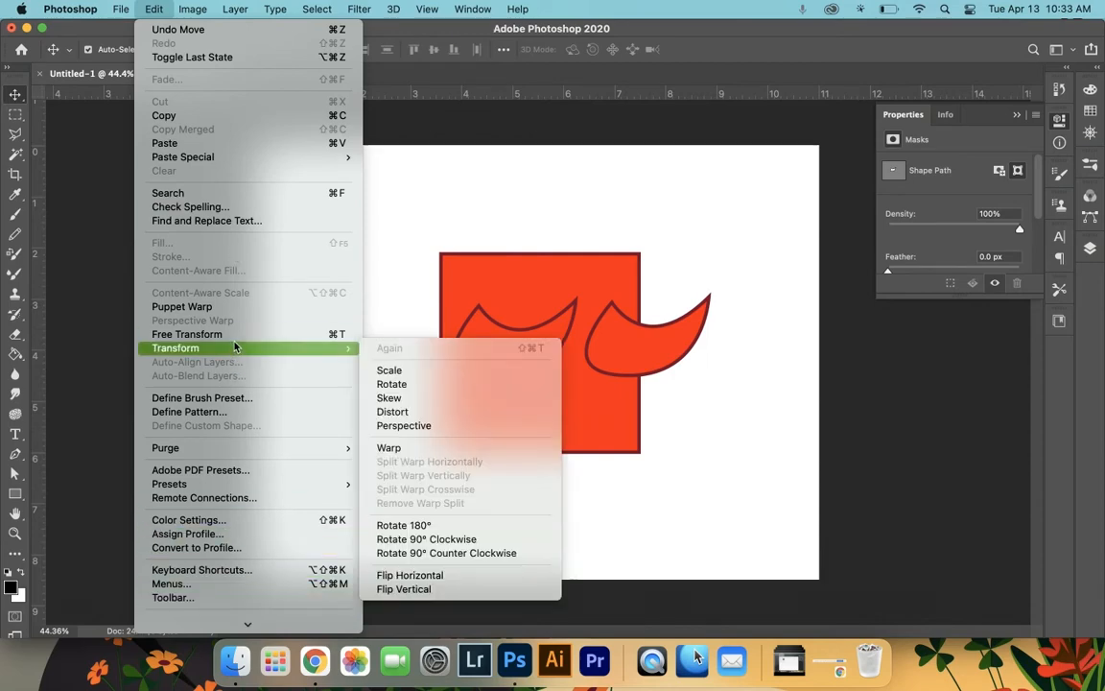
mouse_move(231, 351)
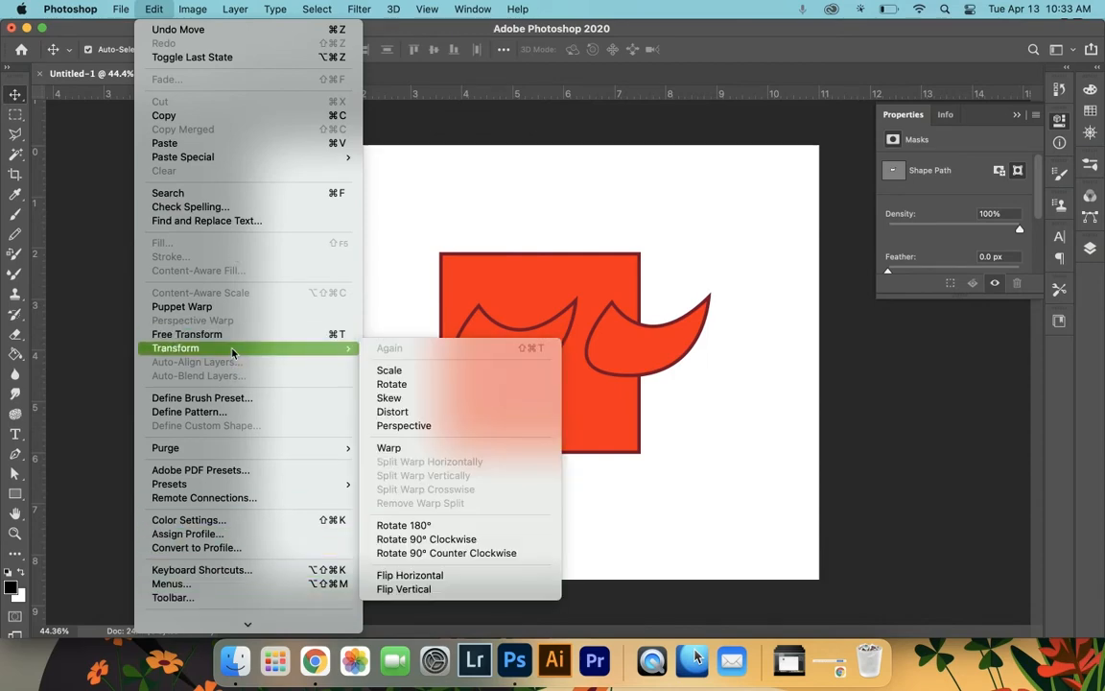
left_click(447, 577)
left_click_drag(504, 346, 442, 343)
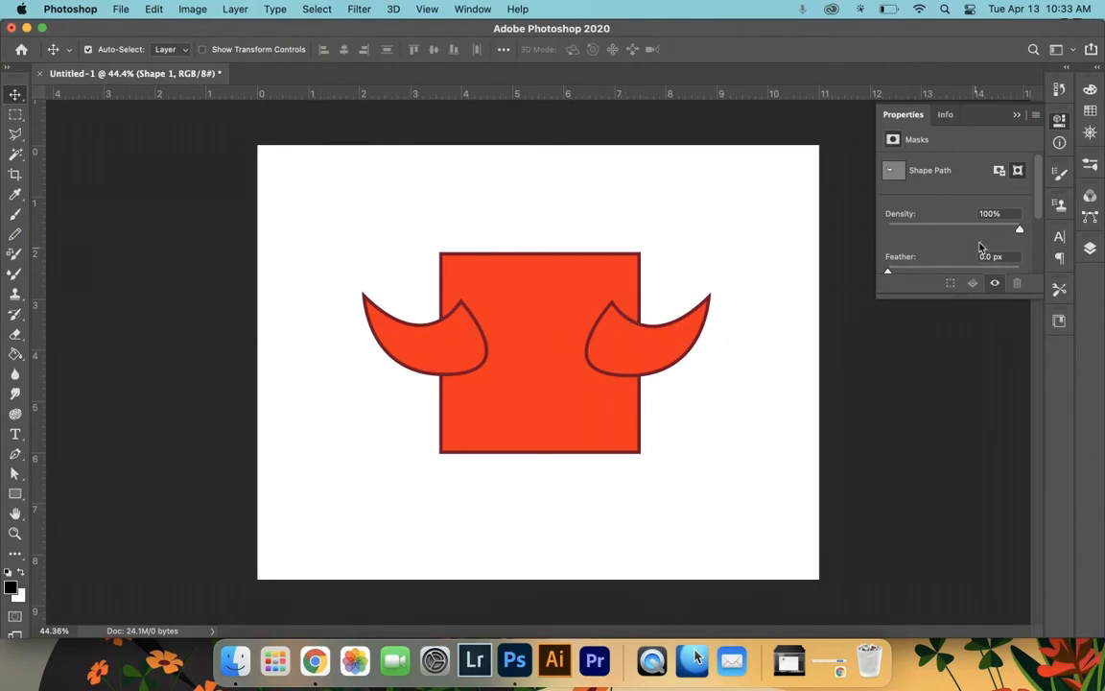
- Select the rectangle and both horn layers and merge them into a single shape layer
left_click(1090, 248)
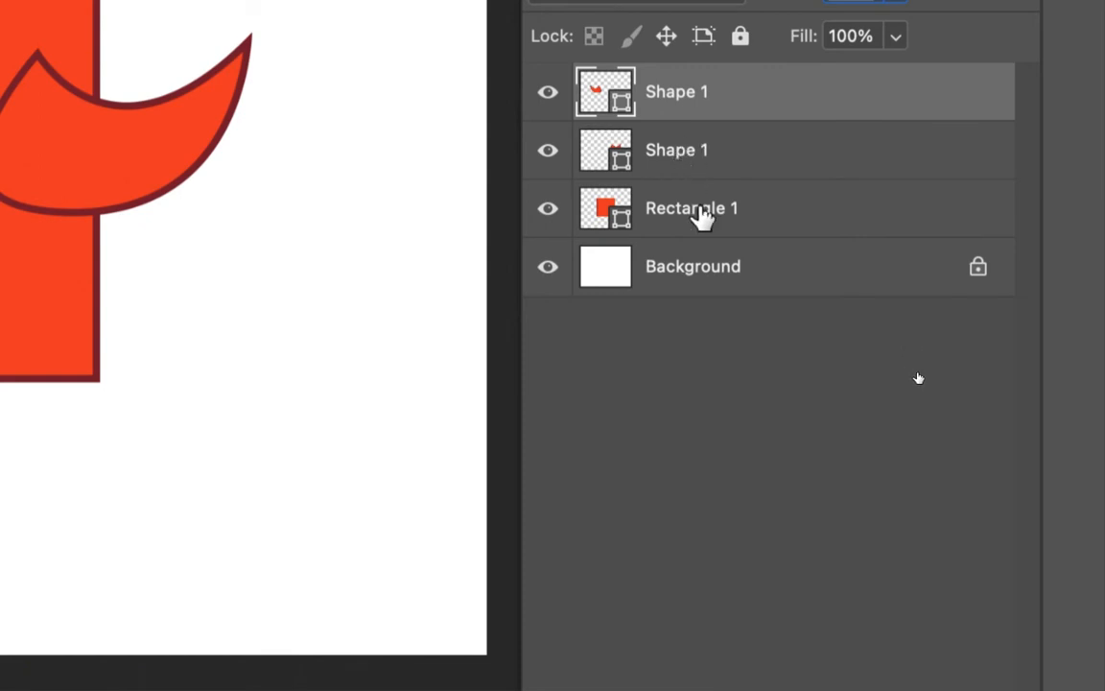
left_click(701, 211, "super")
left_click(680, 153, "super")
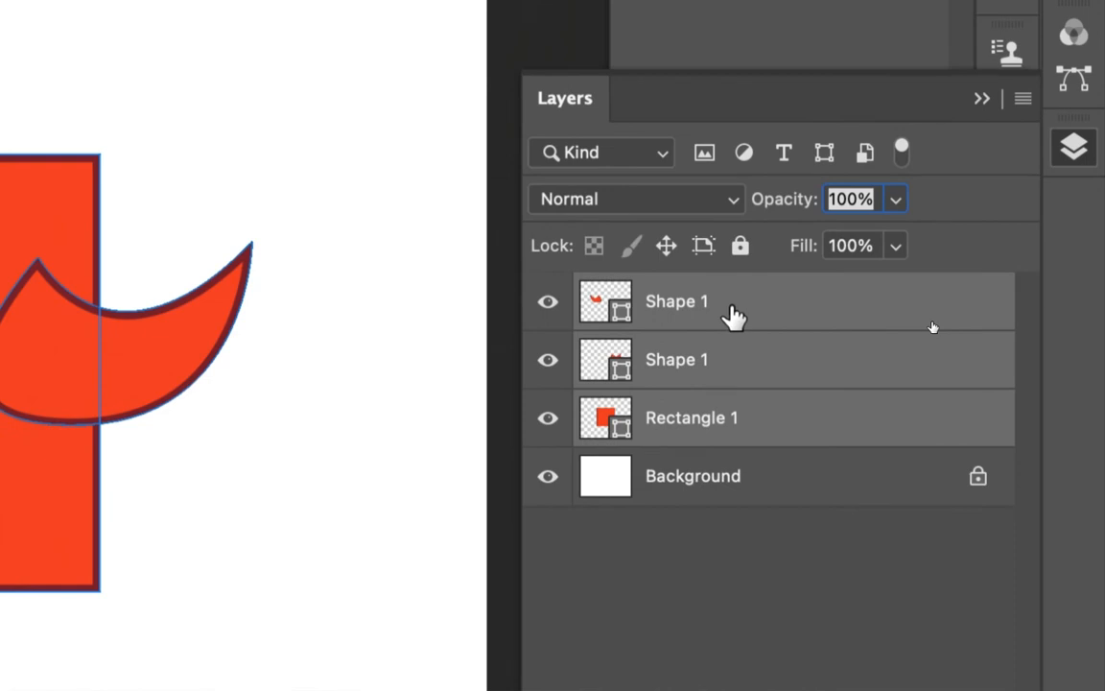
right_click(733, 316)
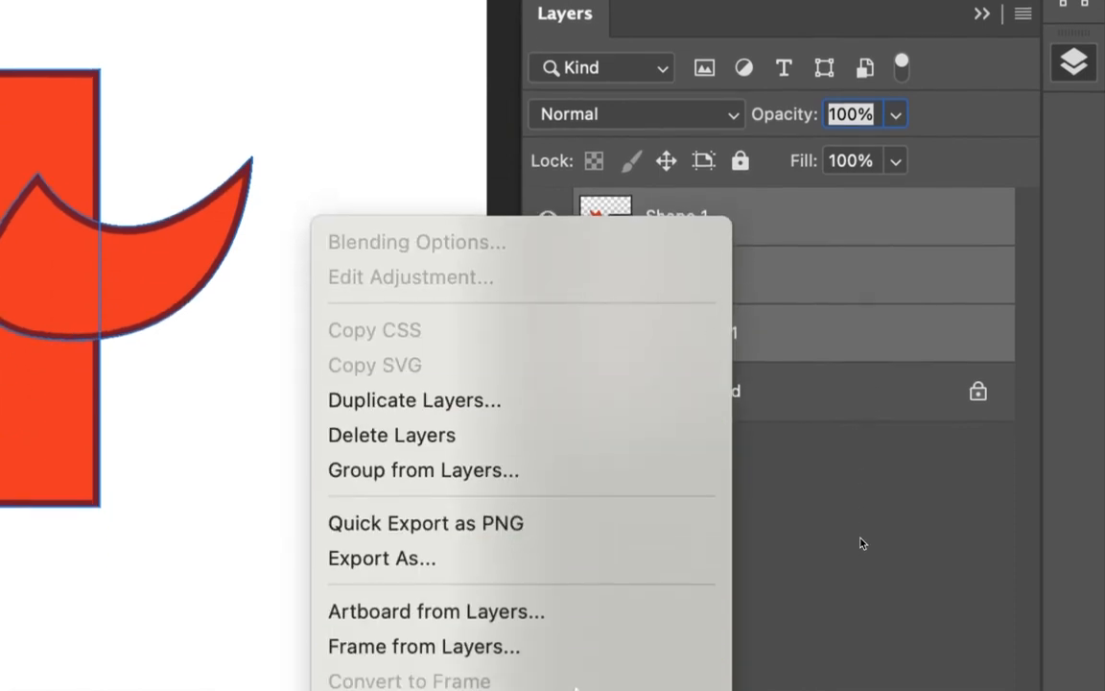
scroll(549, 614, "down", 5)
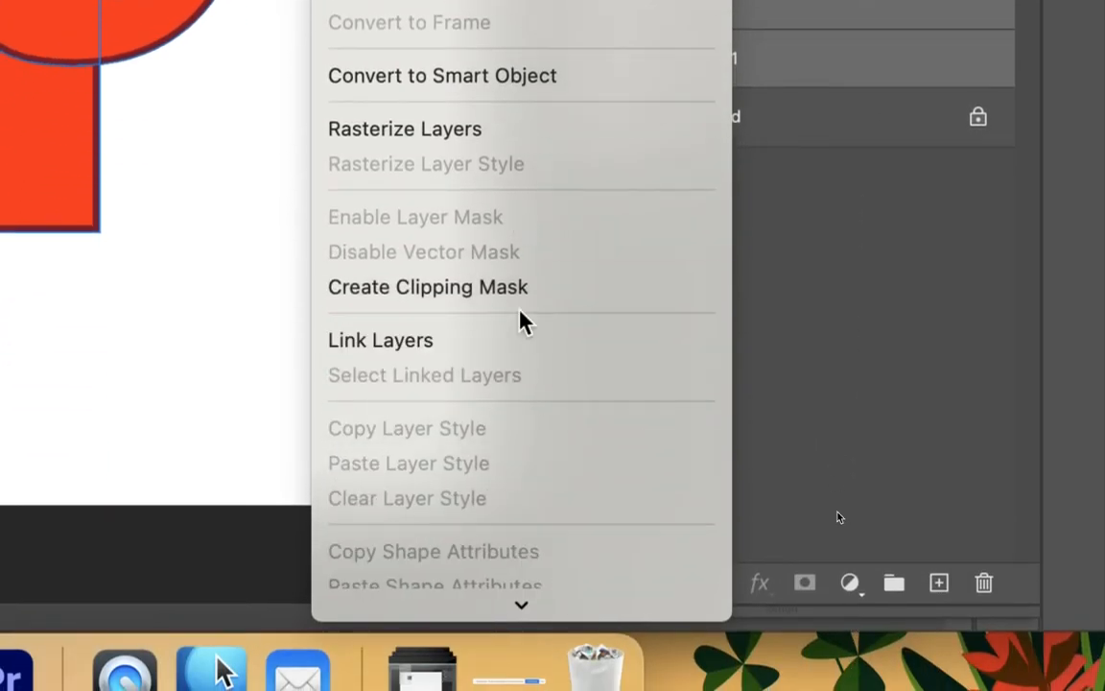
scroll(526, 609, "down", 6)
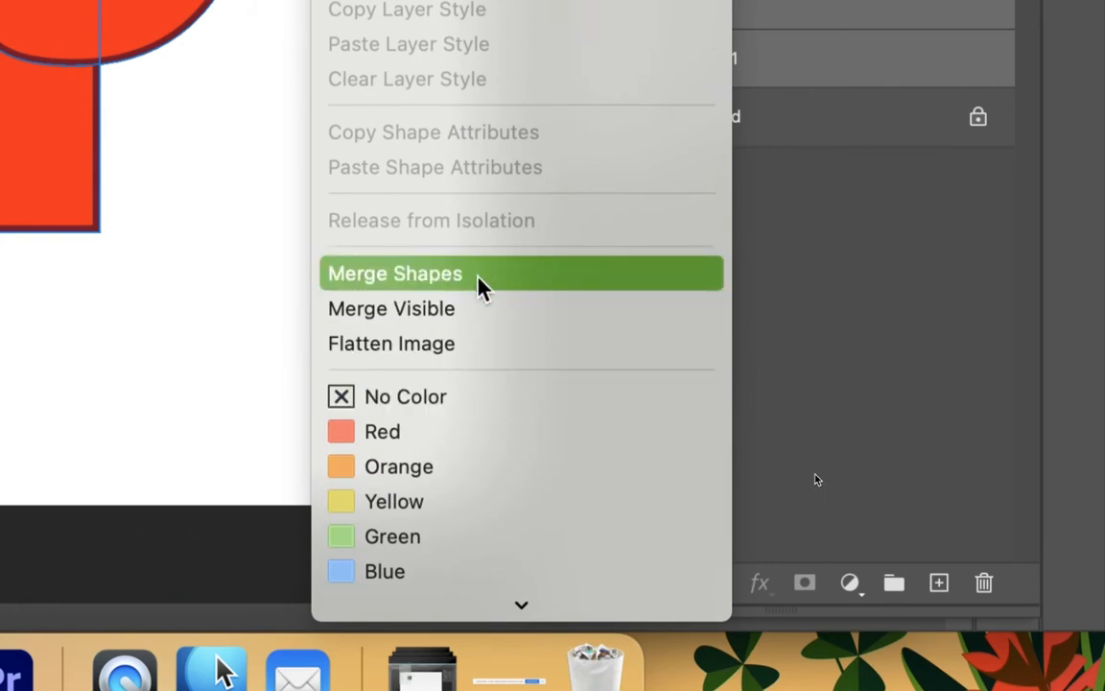
left_click(480, 286)
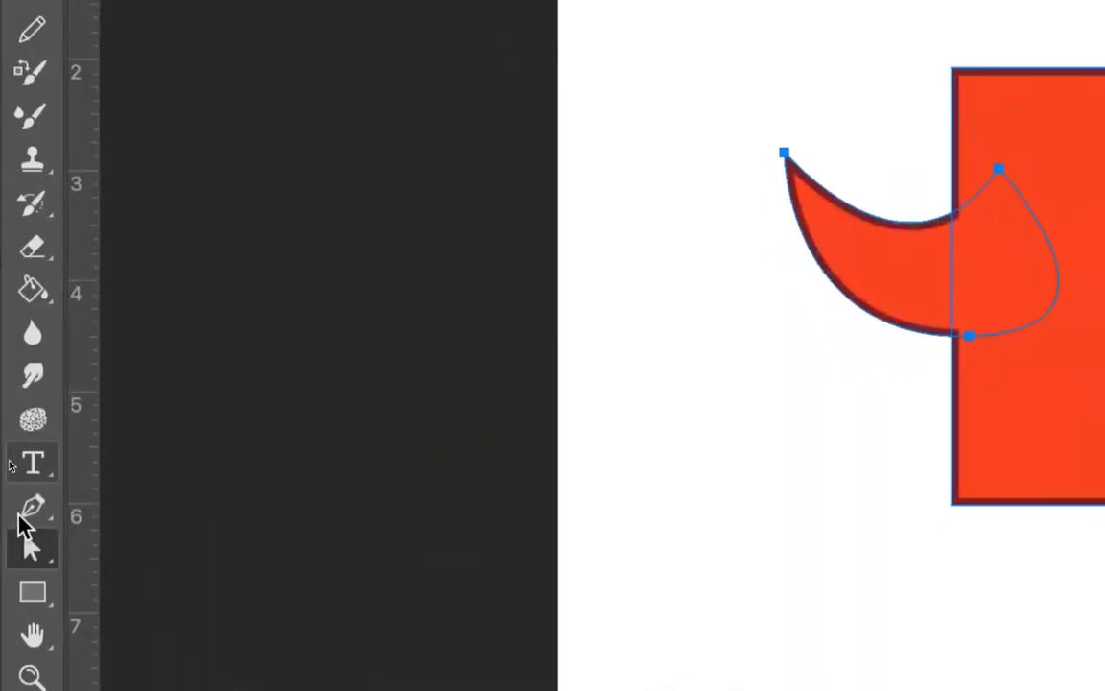
- Select the horn path components of the merged shape with the Direct Selection tool
left_click(29, 552)
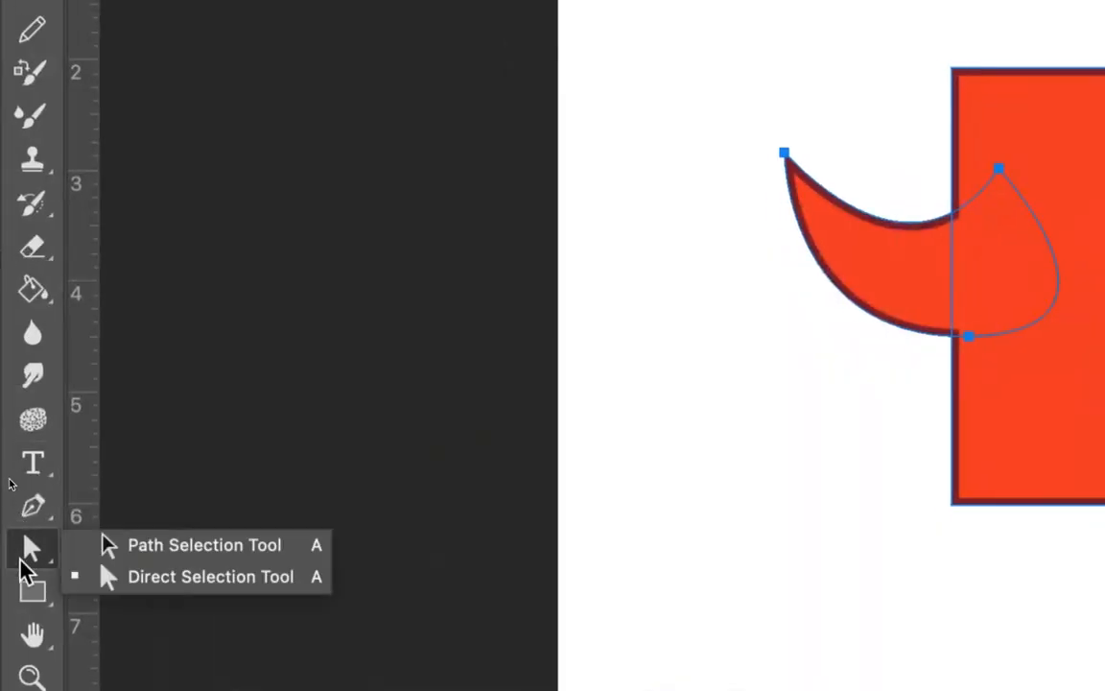
left_click(187, 568)
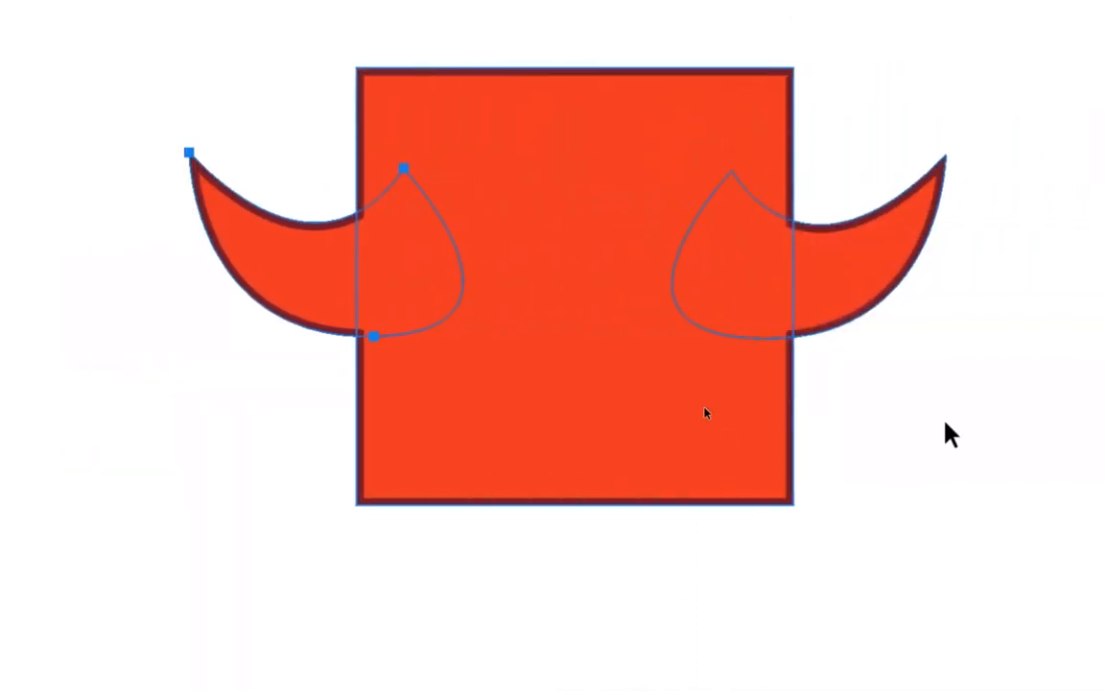
left_click(856, 286)
left_click_drag(855, 286, 812, 251)
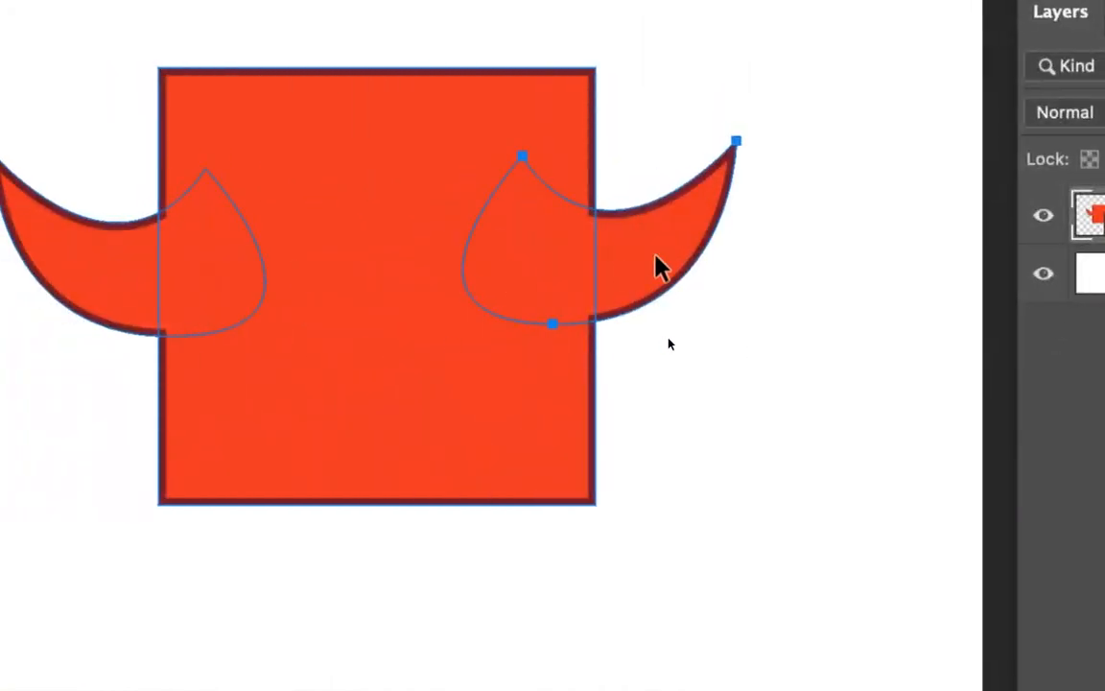
left_click_drag(659, 267, 700, 256)
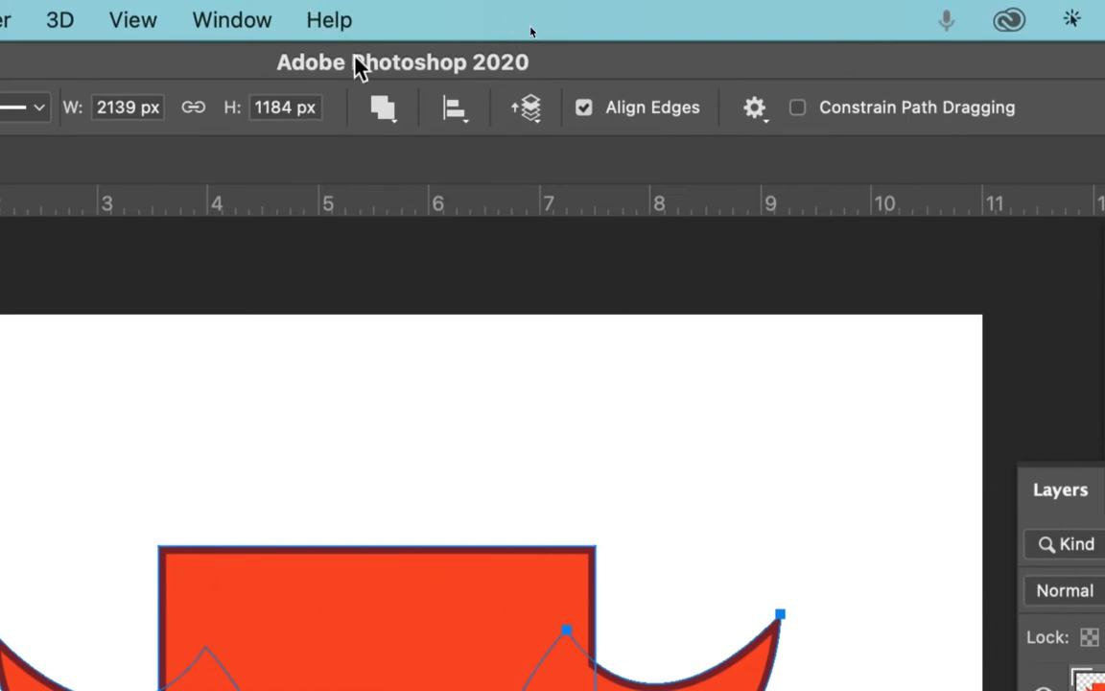
- Try the Intersect Shape Areas and Exclude Overlapping Shapes path operations, returning to Combine Shapes
left_click(396, 119)
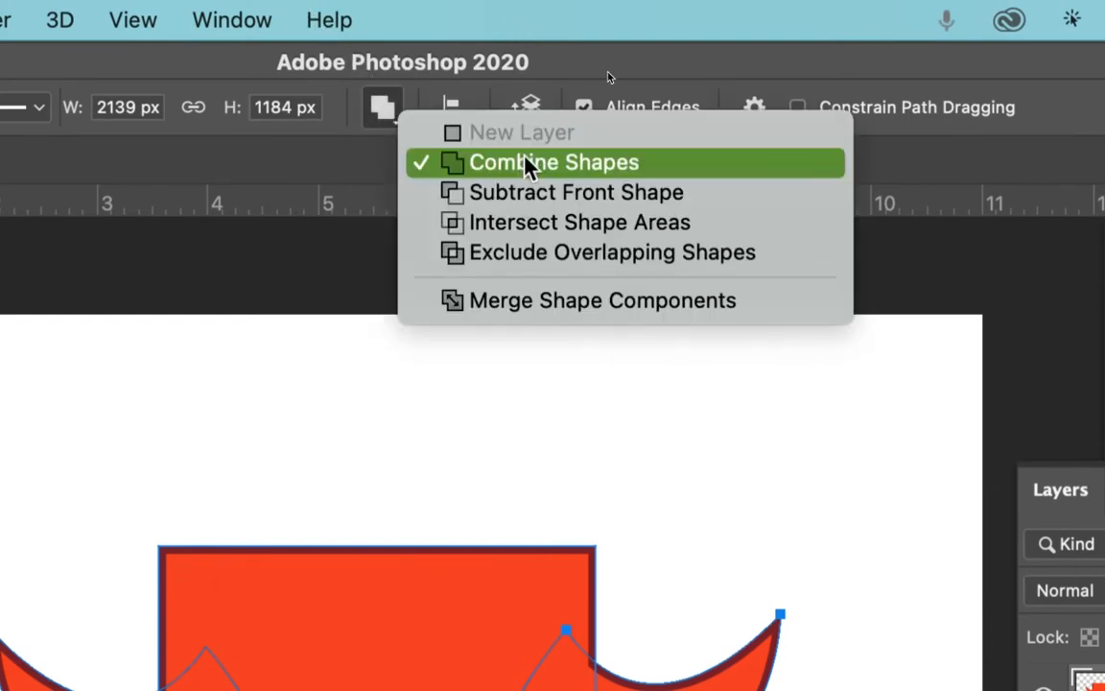
left_click(529, 223)
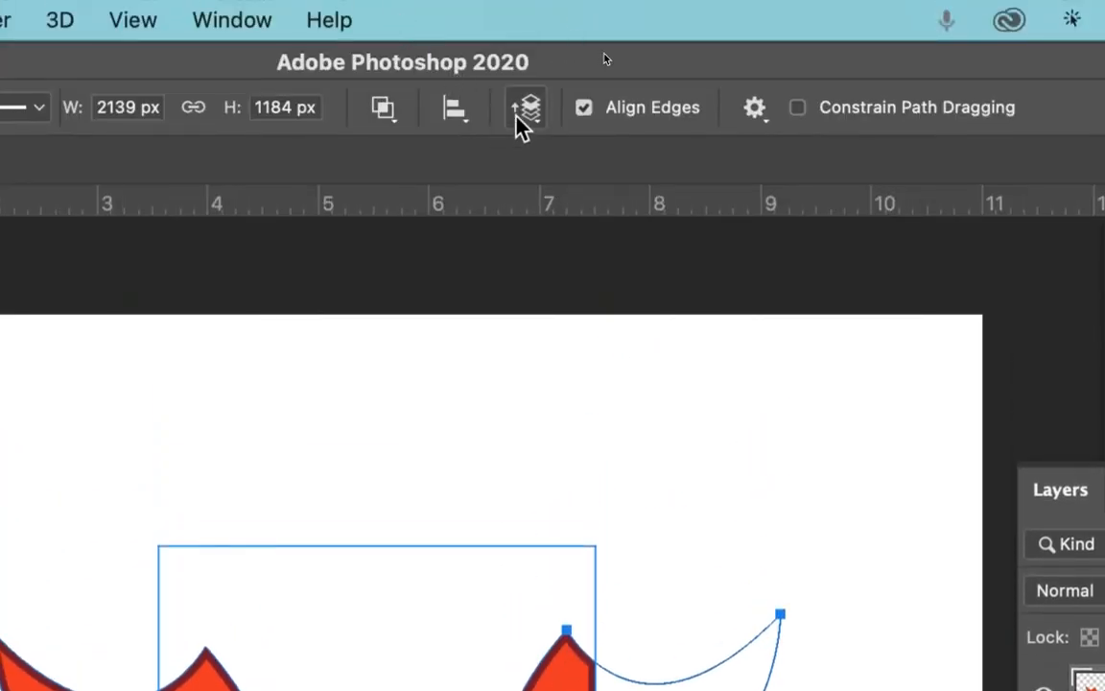
left_click(383, 107)
left_click(506, 246)
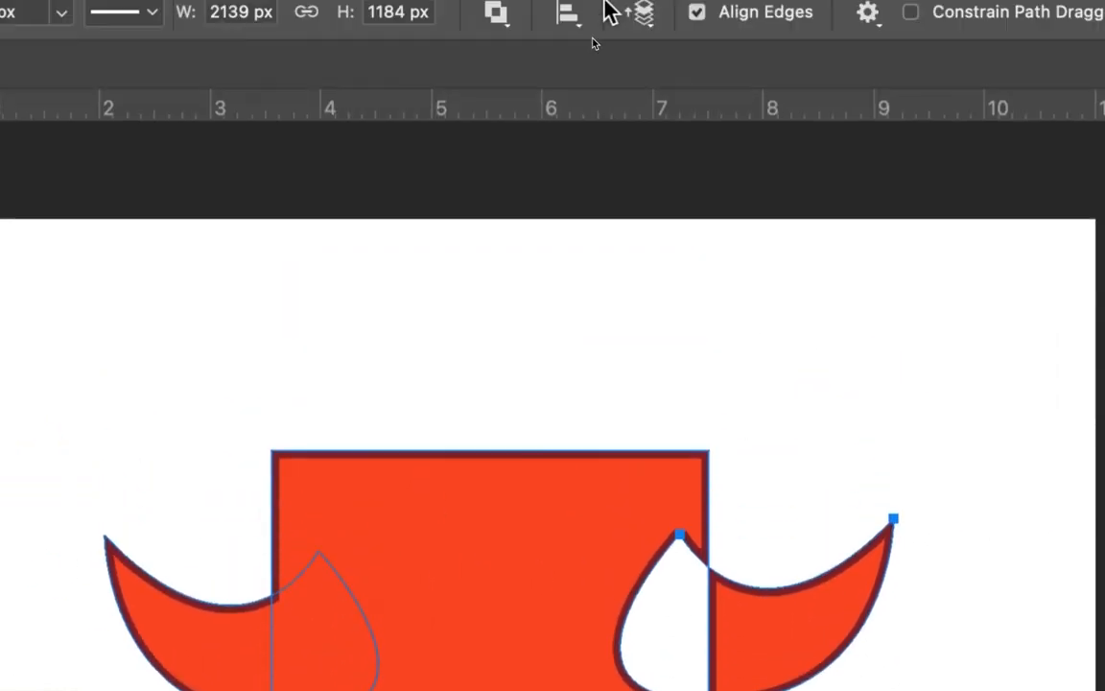
left_click(499, 12)
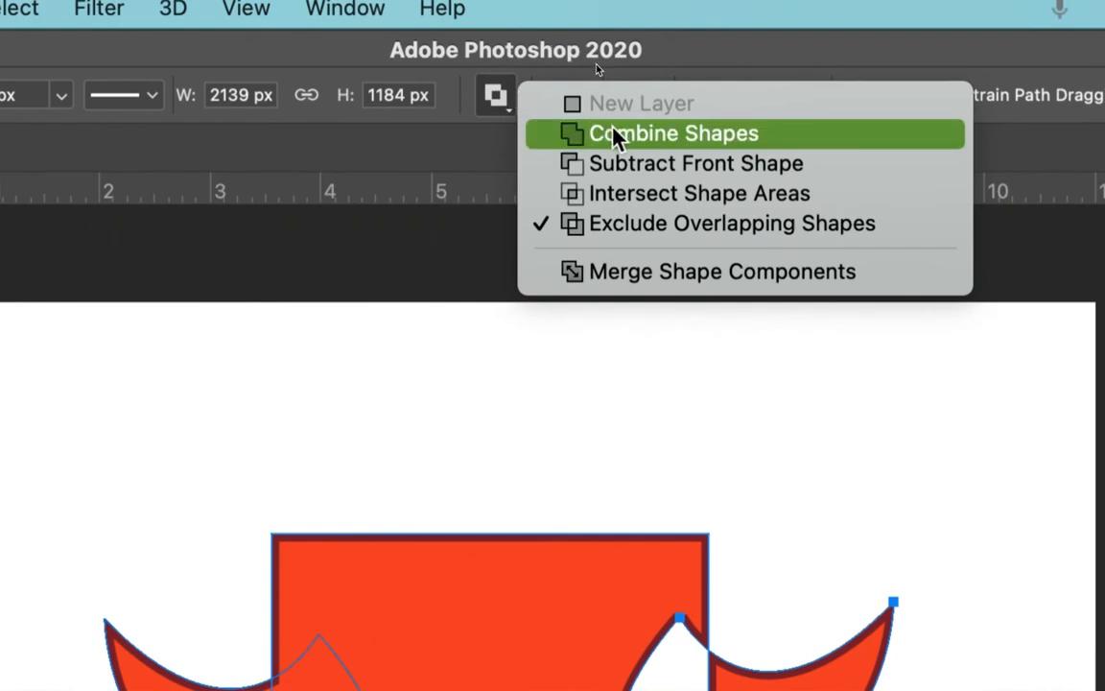
left_click(614, 136)
- Merge the shape components into one path, accepting conversion of the live shape to a regular path
left_click(500, 96)
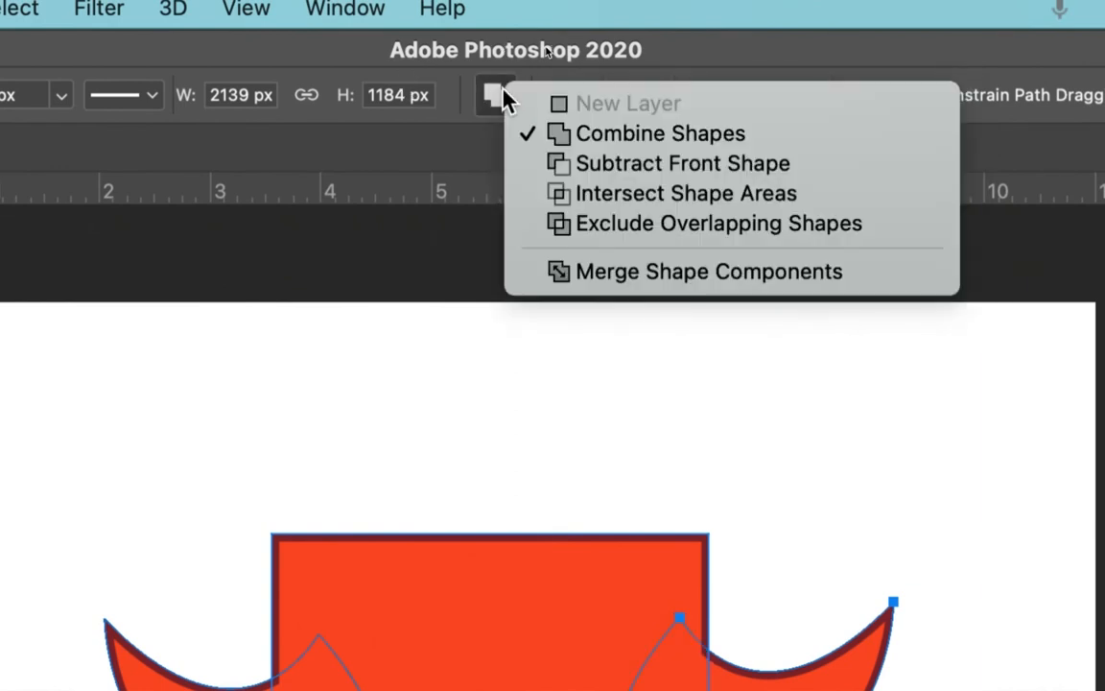
left_click(624, 278)
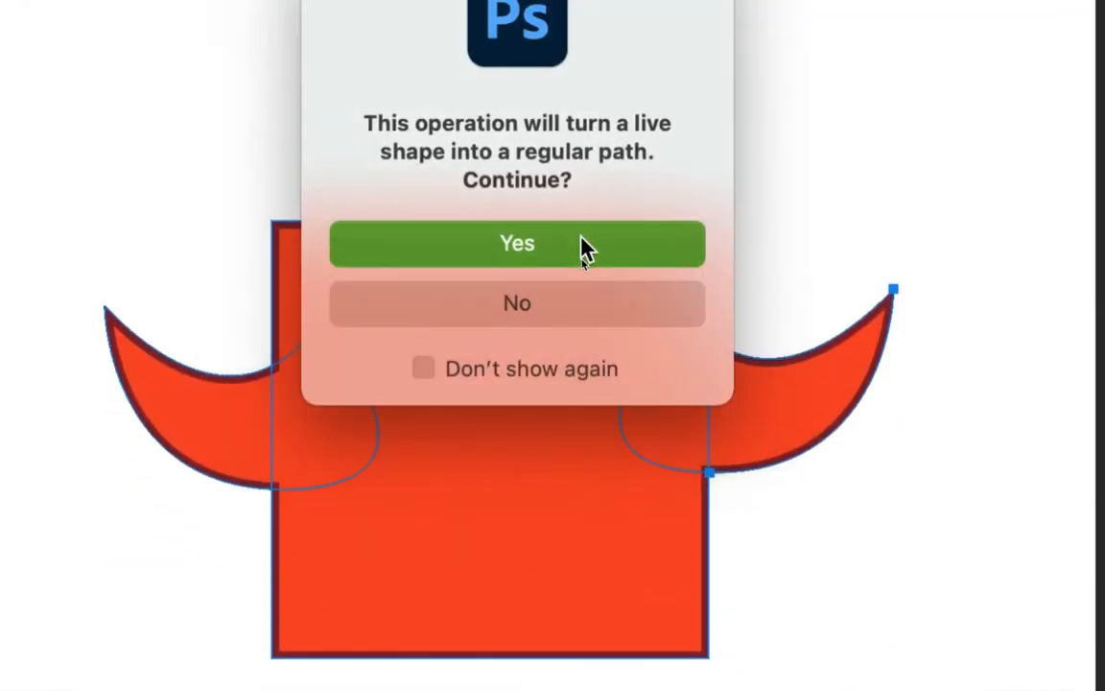
left_click(580, 240)
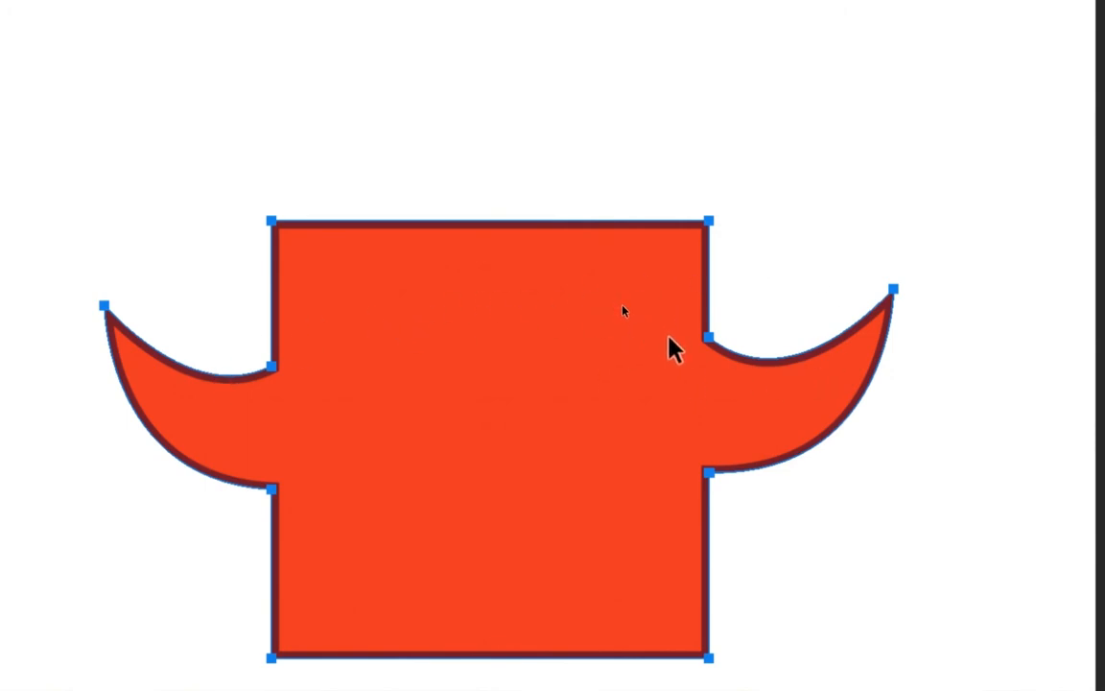
- Drag the anchor points where both horns meet the body inward to taper the top of the rectangle
left_click(707, 337)
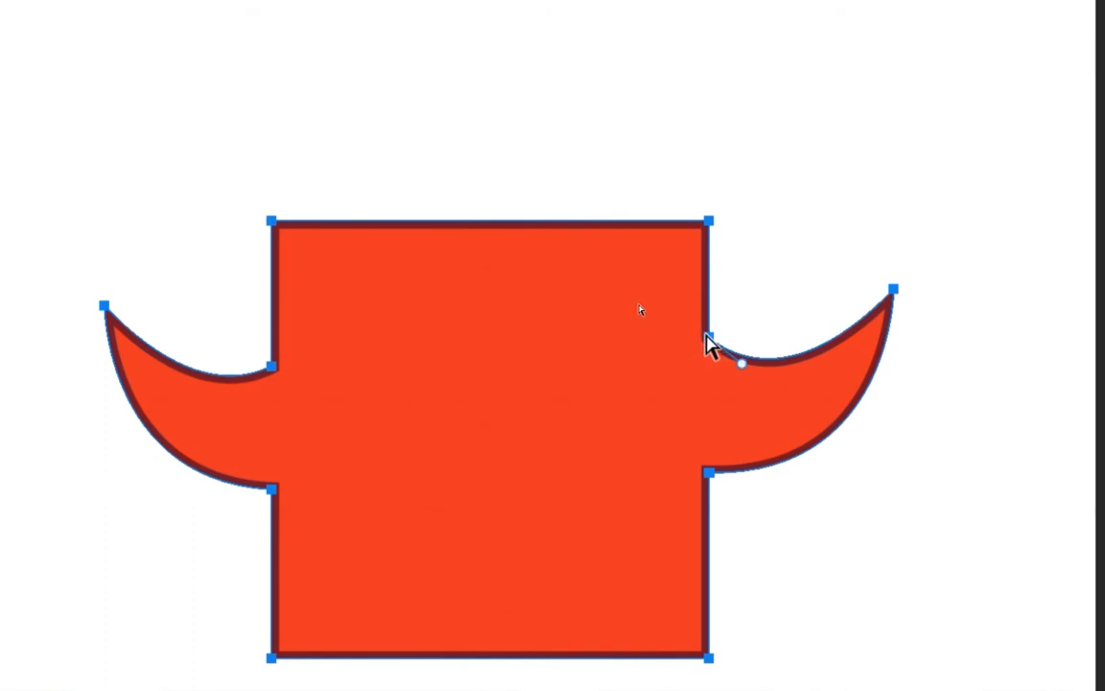
left_click_drag(705, 339, 622, 388)
left_click(272, 367)
left_click_drag(273, 367, 337, 381)
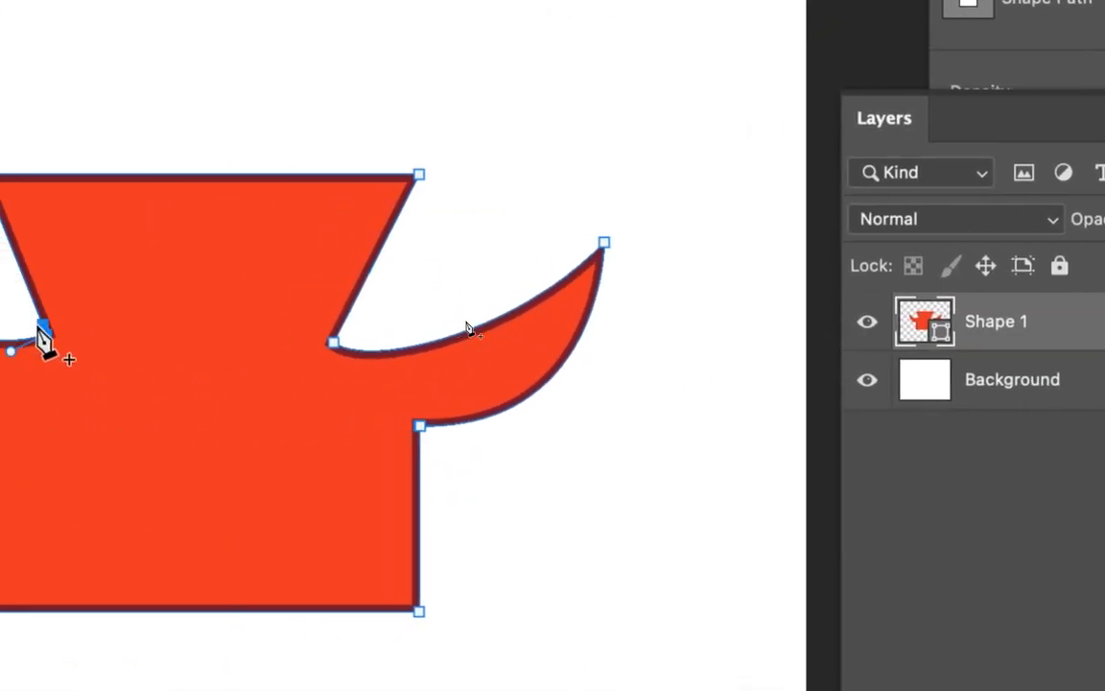
- Draw a closed banner shape with a zigzag bottom inside the body using the Pen tool
left_click(125, 299)
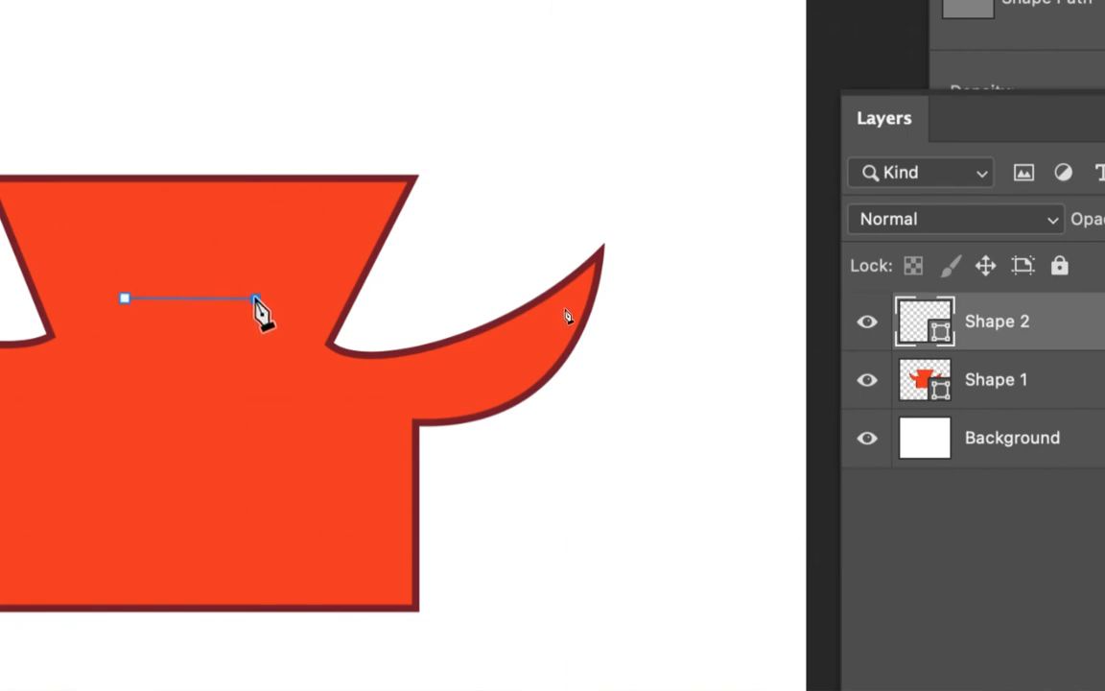
left_click(239, 499)
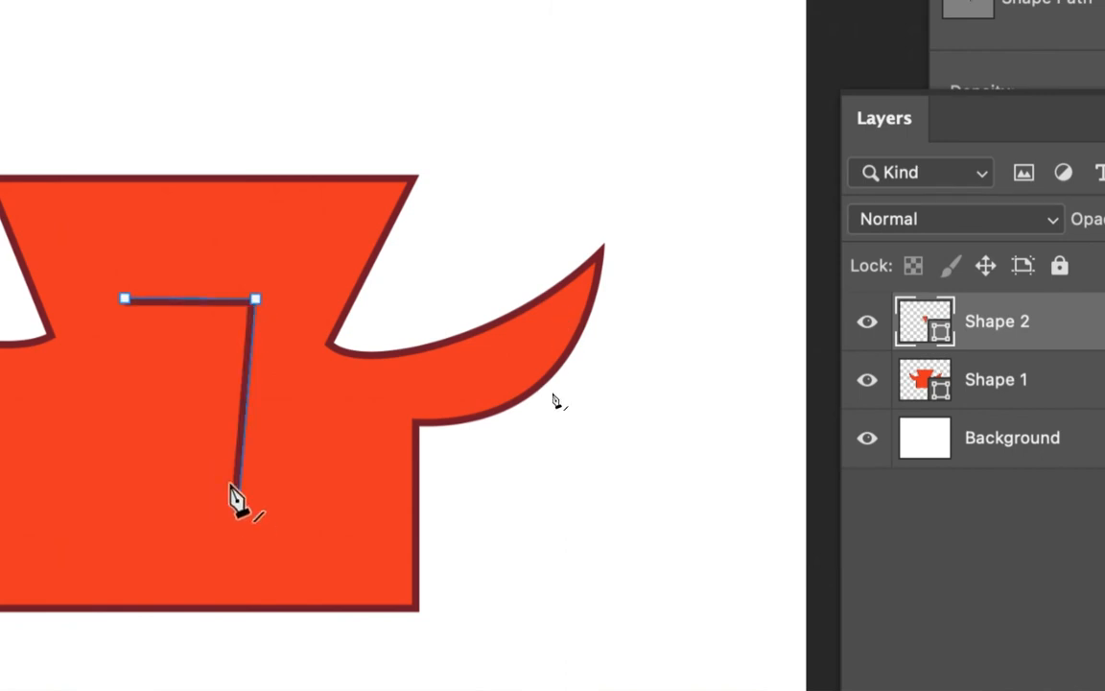
left_click(208, 447)
left_click(177, 487)
left_click(154, 448)
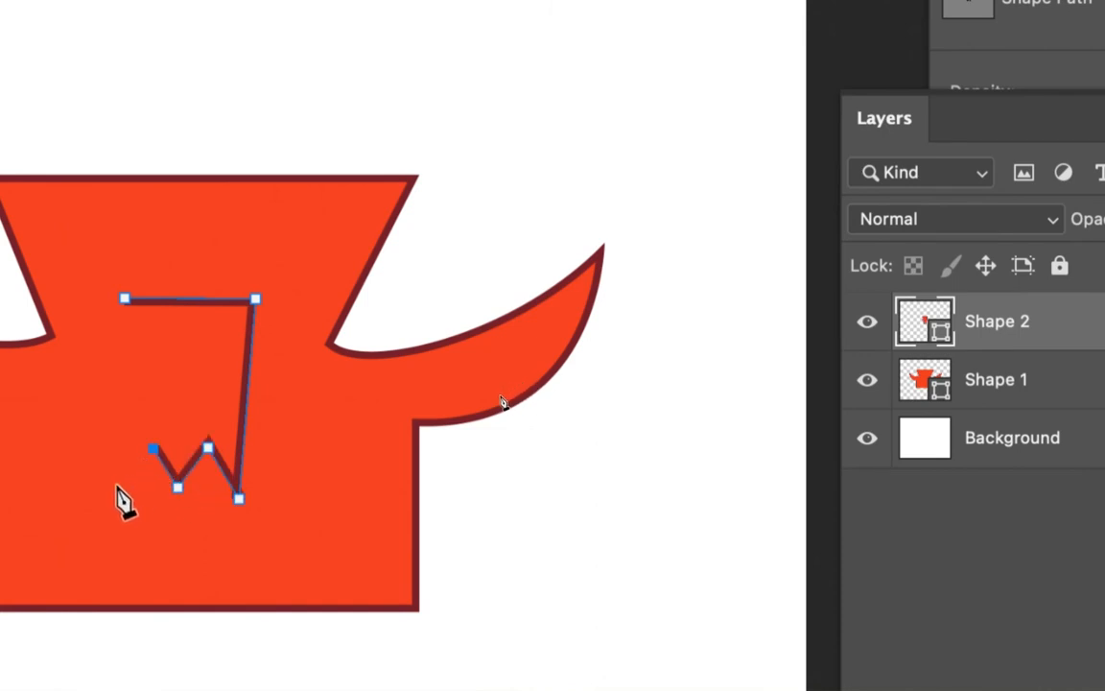
left_click(125, 486)
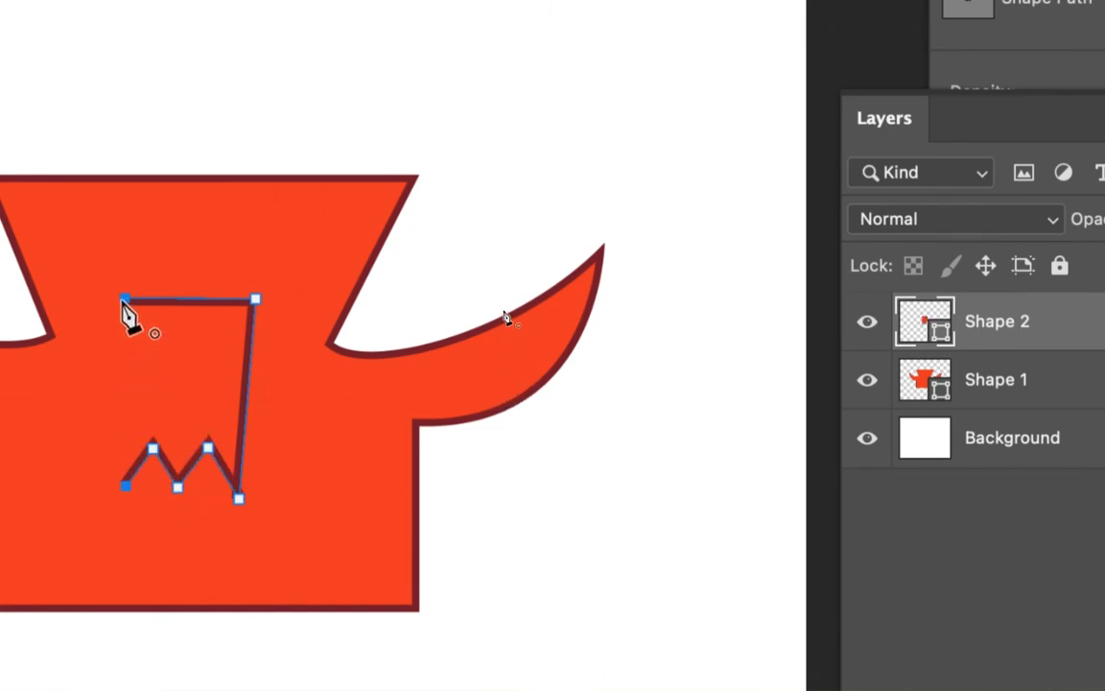
left_click(125, 299)
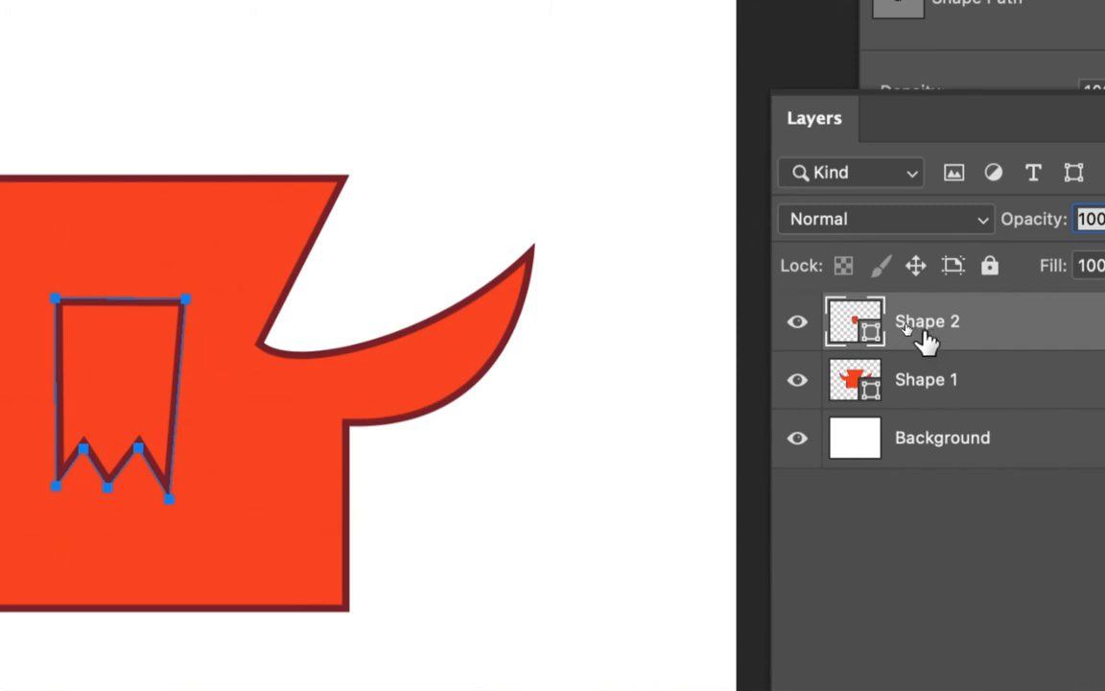
- Select the Shape 2 and Shape 1 layers and merge them into one shape layer
right_click(924, 332)
left_click(912, 331)
left_click(928, 374, "shift")
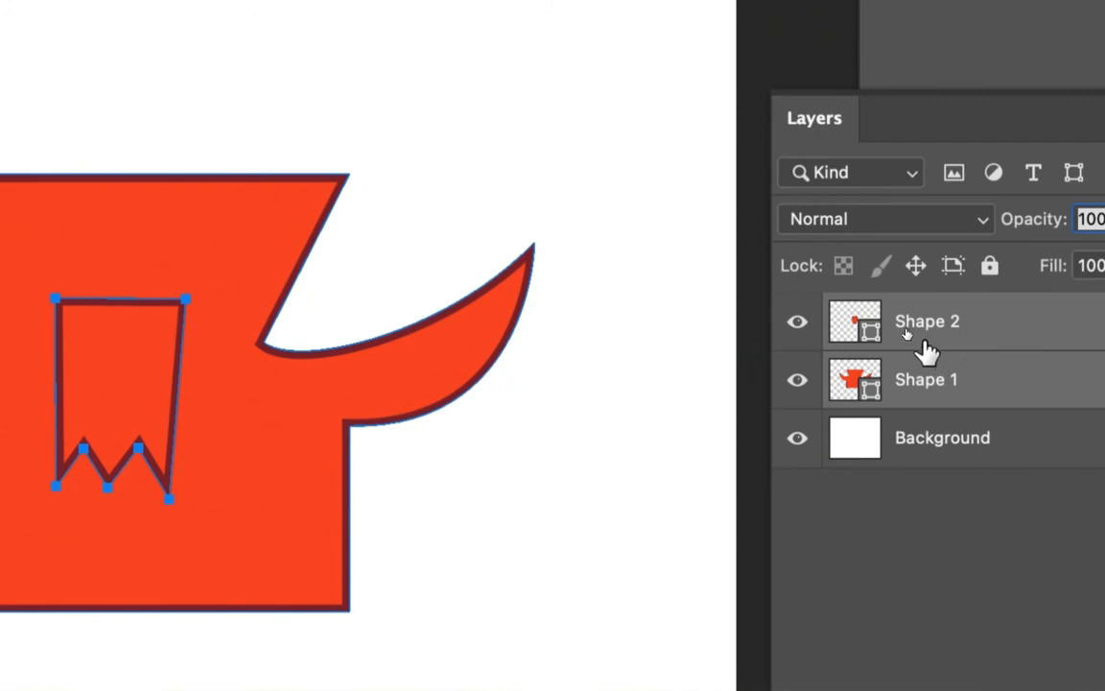
right_click(932, 331)
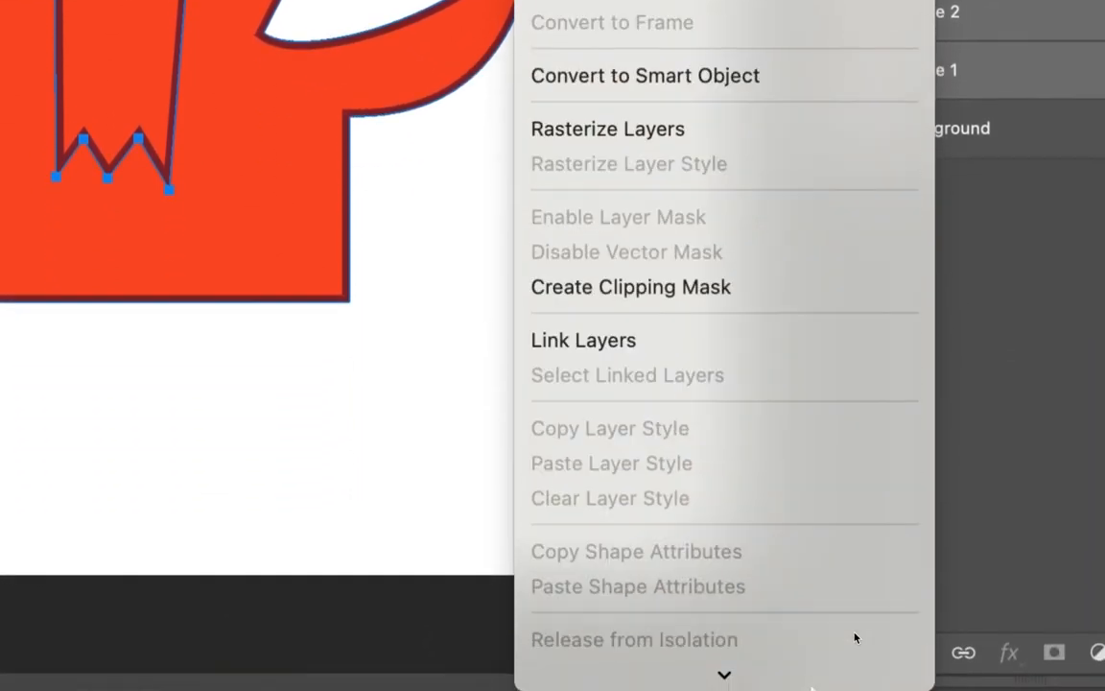
scroll(855, 638, "down", 5)
left_click(756, 347)
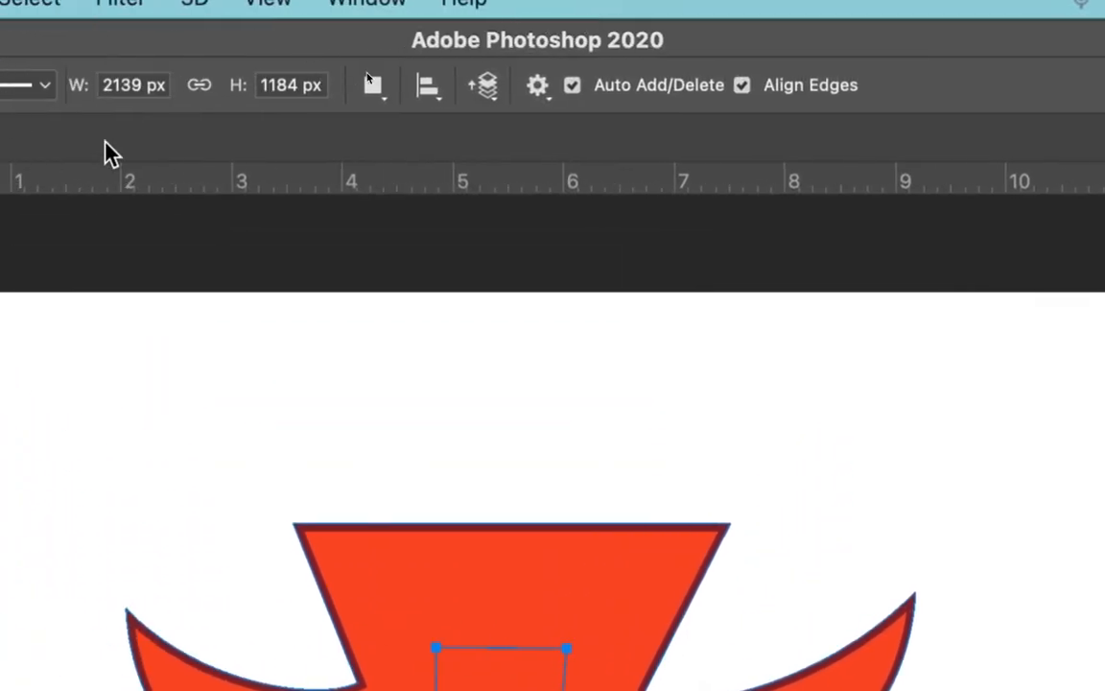
- Set the banner path to Subtract Front Shape to cut it out of the body and apply Merge Shape Components
left_click(373, 88)
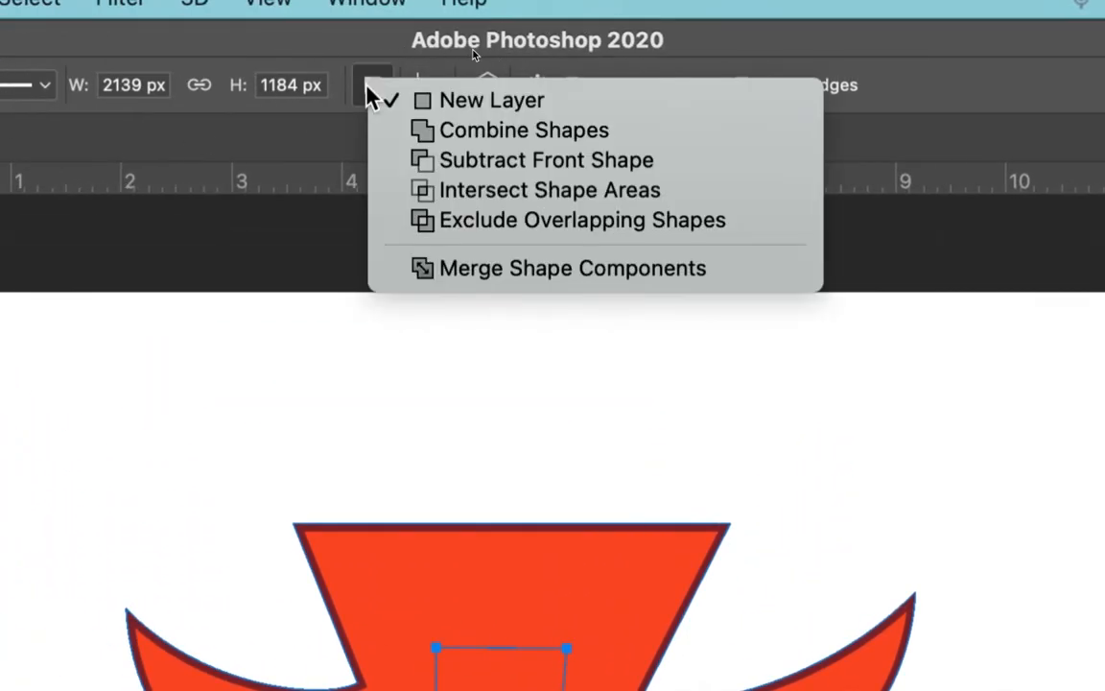
left_click(474, 167)
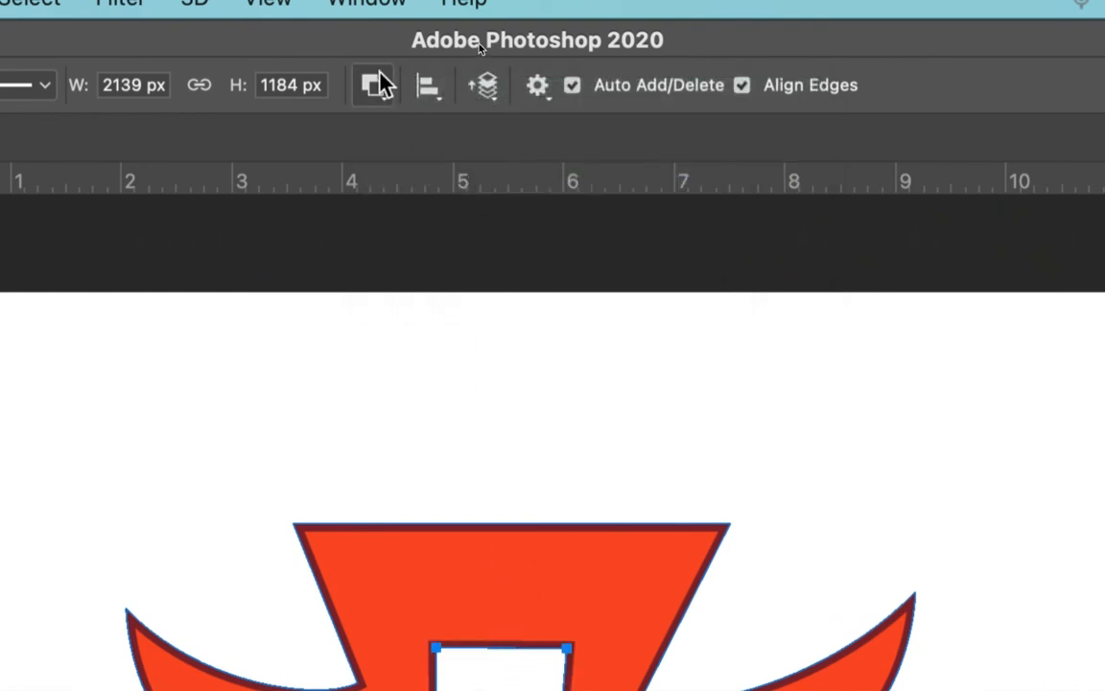
left_click(374, 84)
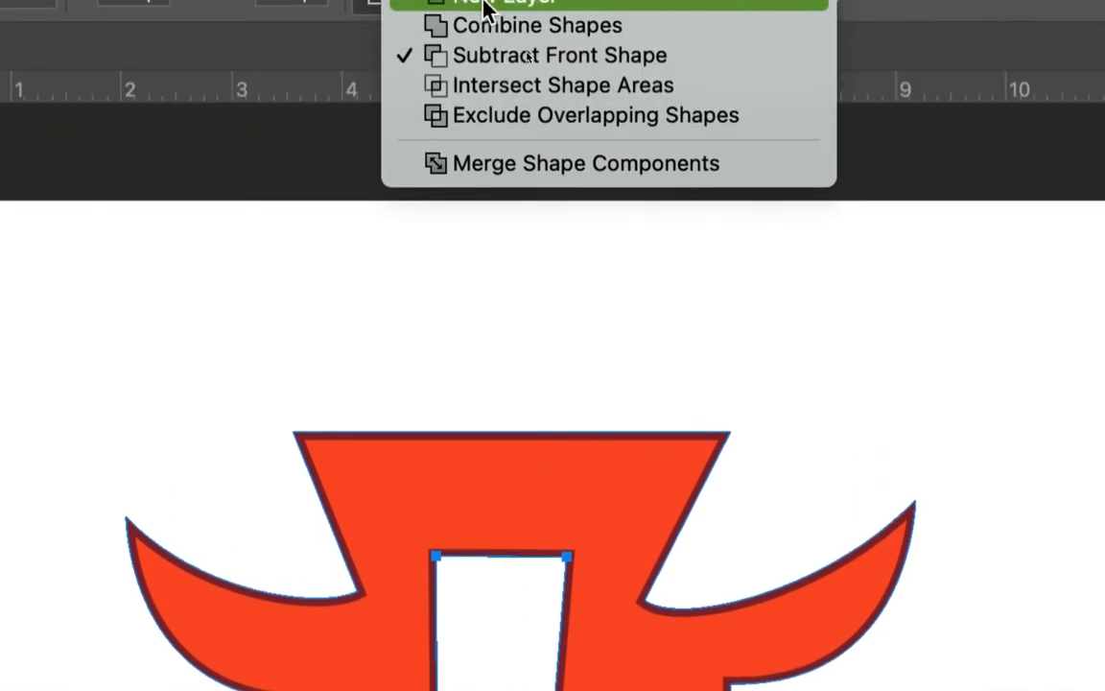
left_click(501, 168)
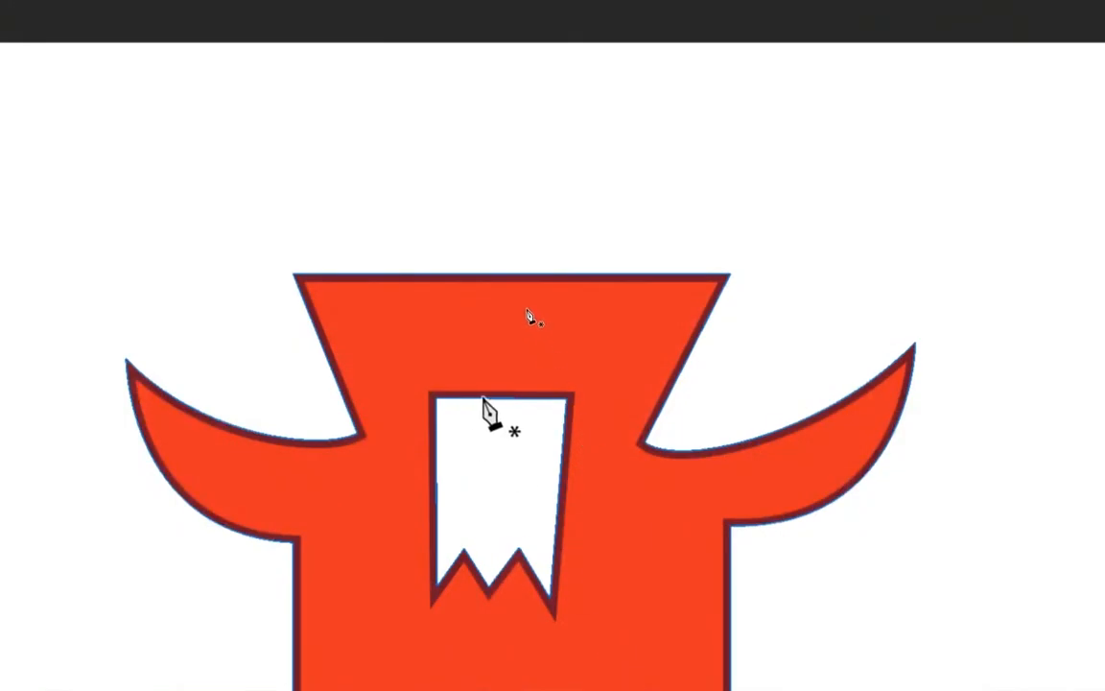
- Select the banner cutout and move it slightly left within the body
left_click(518, 464, "ctrl")
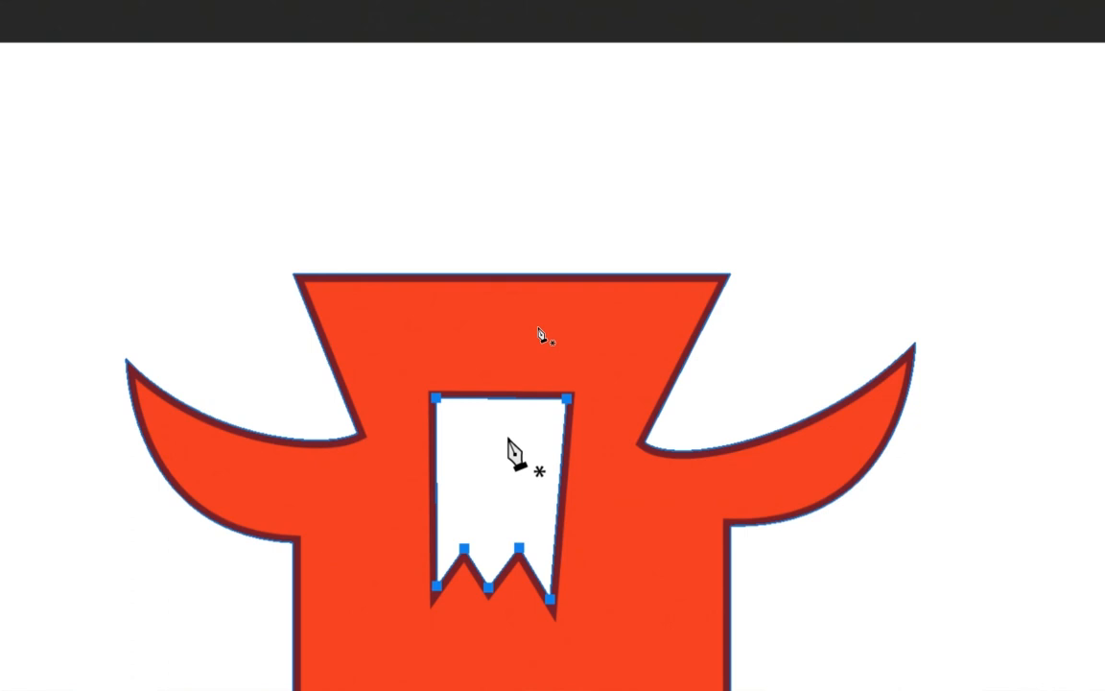
left_click_drag(532, 449, 688, 490)
left_click_drag(658, 451, 427, 434)
left_click_drag(623, 553, 582, 437)
left_click_drag(449, 424, 427, 414)
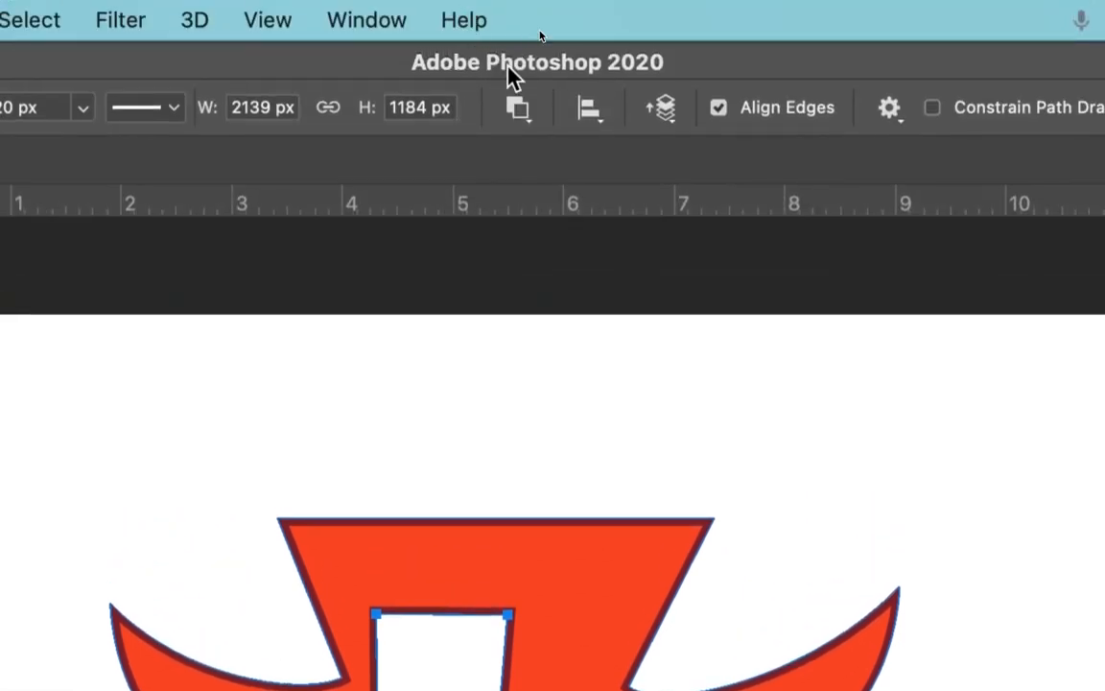
- Merge the shape components into a single path and select the cutout's lower anchor points
left_click(514, 106)
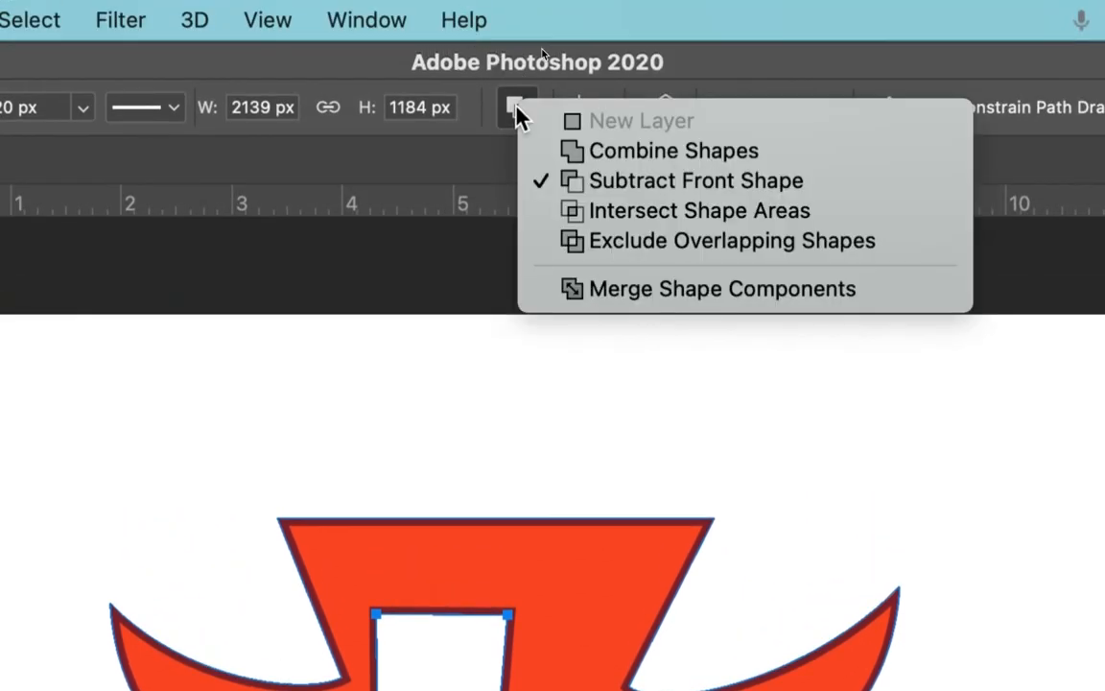
left_click(635, 300)
left_click(492, 562)
left_click_drag(566, 544, 591, 528)
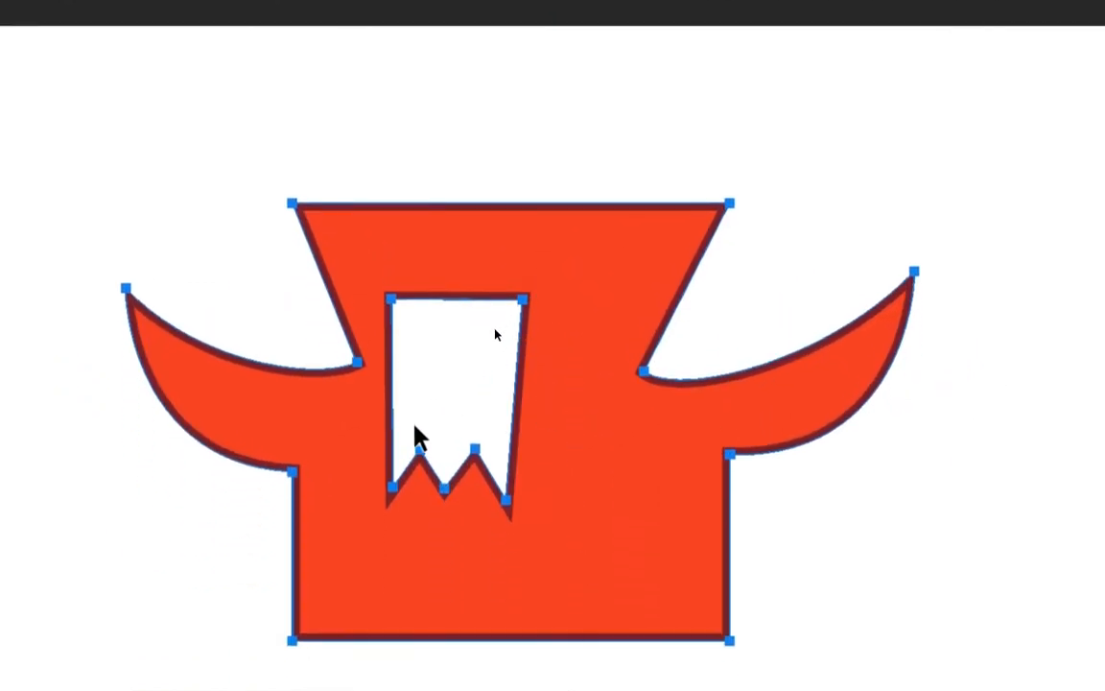
left_click_drag(394, 498, 413, 494)
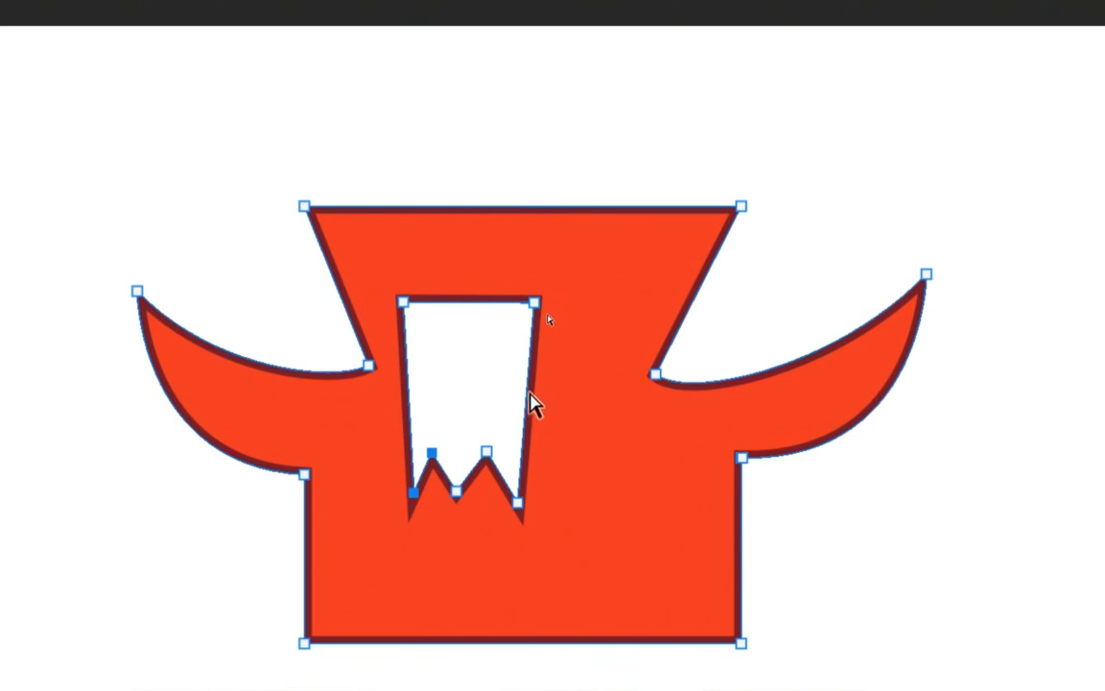
- Try adding an anchor point on the cutout's right edge with the Pen tool, undoing both attempts
key("p")
left_click(525, 393)
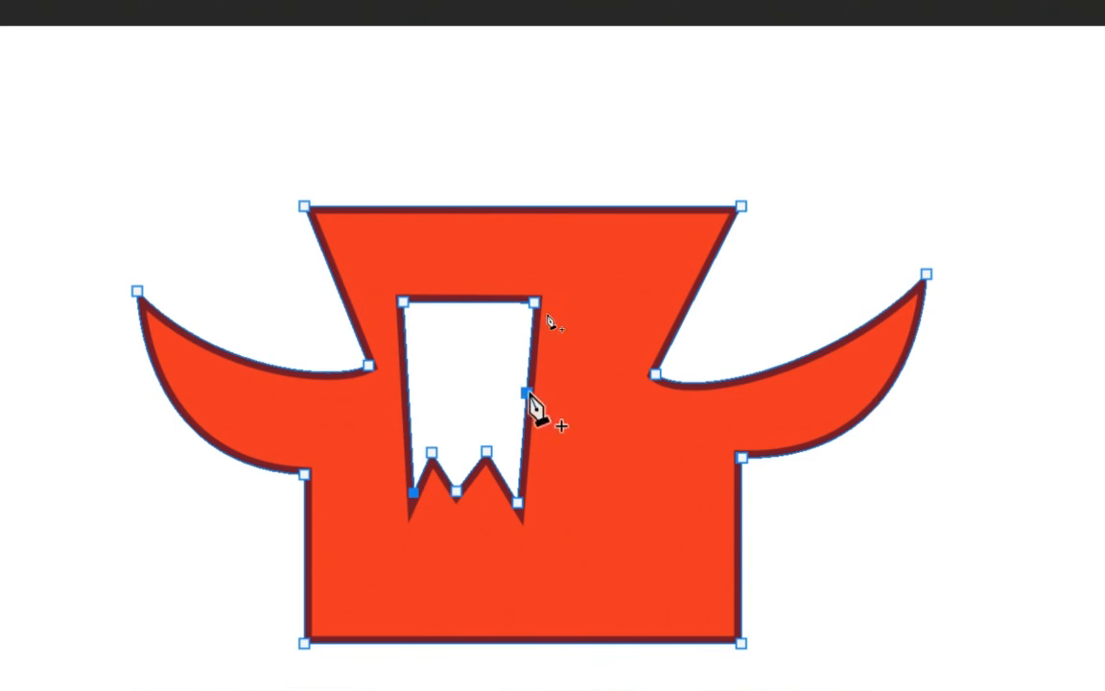
left_click_drag(525, 393, 525, 399)
key("ctrl+z")
left_click(523, 420)
key("ctrl+z")
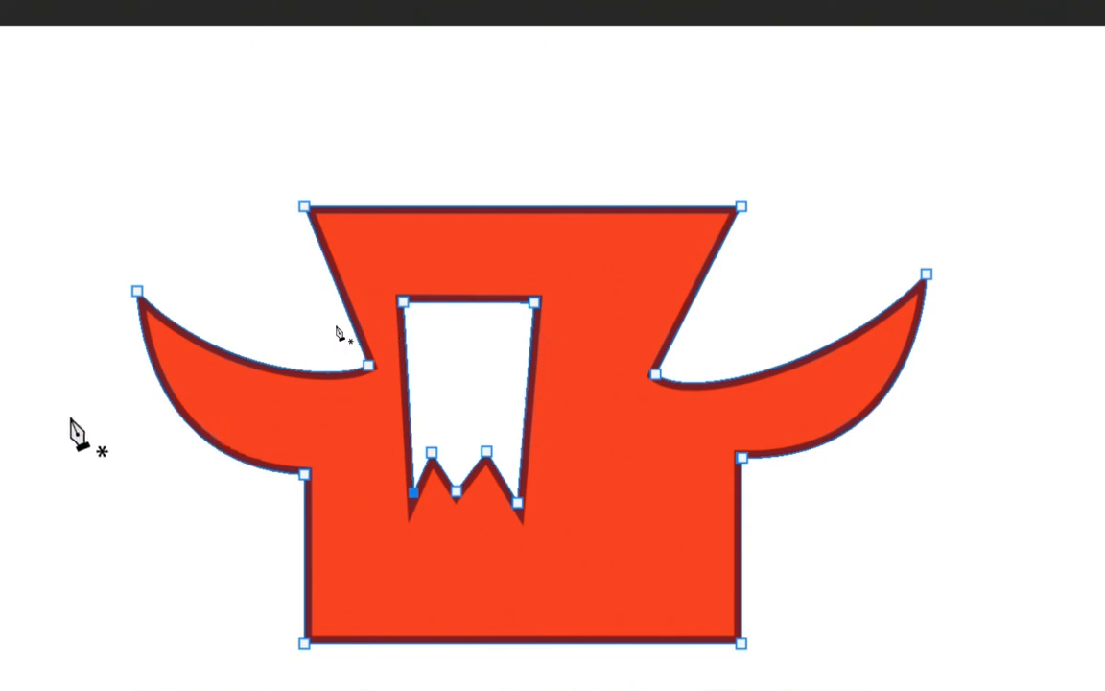